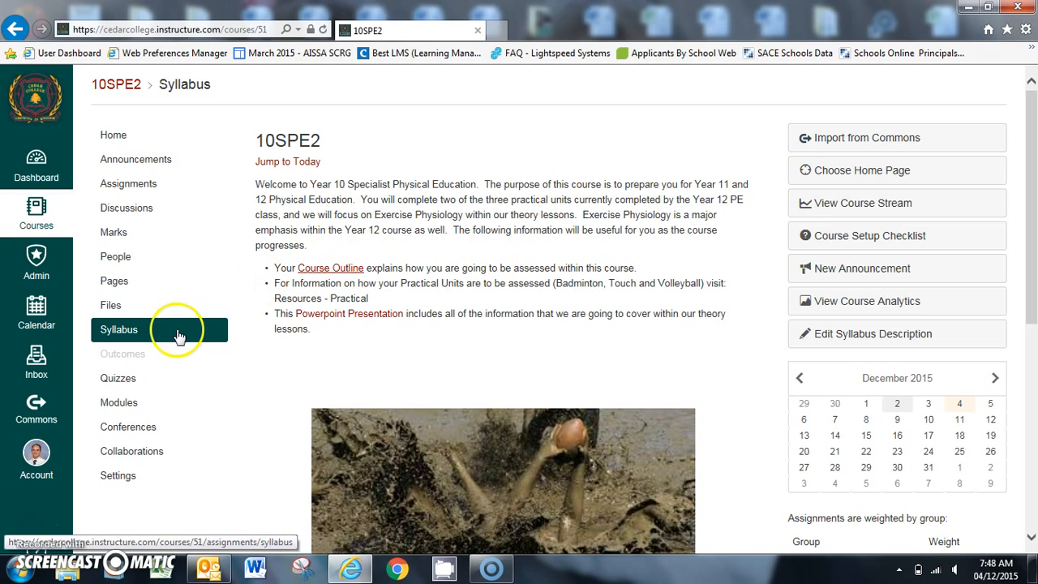
# Step: Create a new quiz in the quiz list of the 10SPE2 course
pyautogui.click(117, 386)
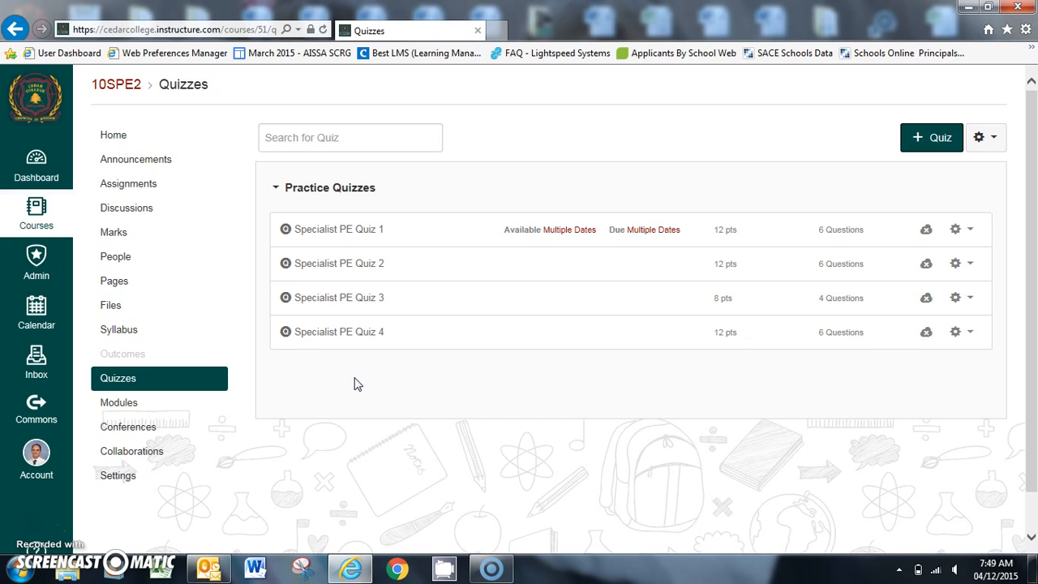
pyautogui.click(928, 143)
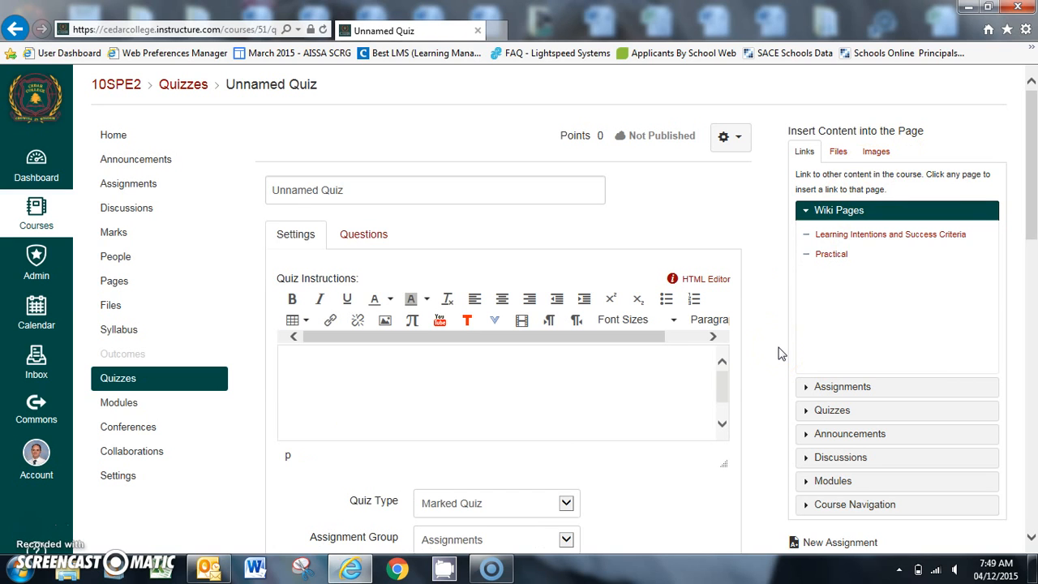
pyautogui.moveTo(1028, 159); pyautogui.dragTo(1035, 187)
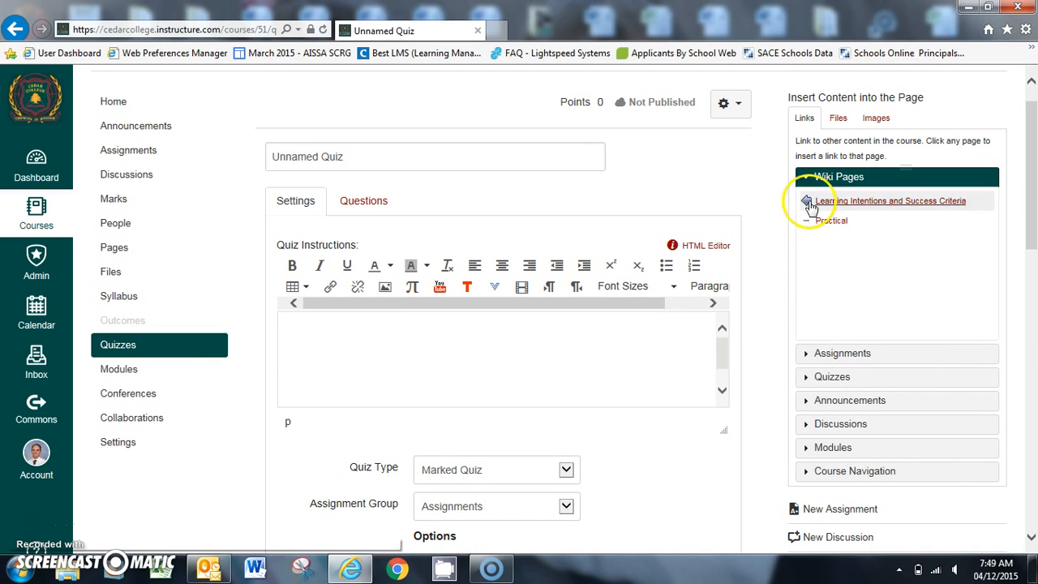
pyautogui.click(363, 204)
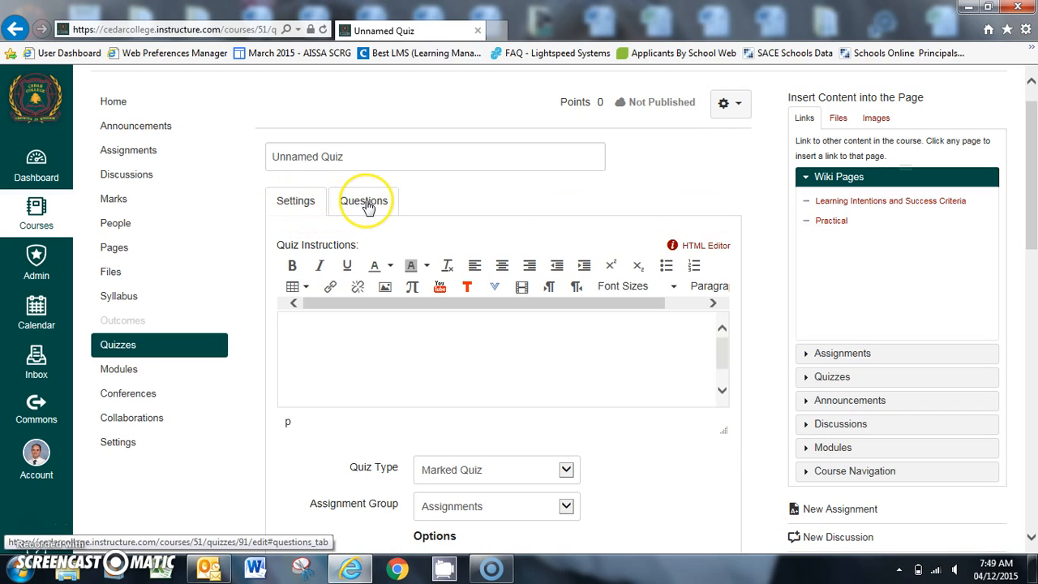
# Step: Title the new quiz "Specialist PE Revision Quiz"
pyautogui.click(316, 157)
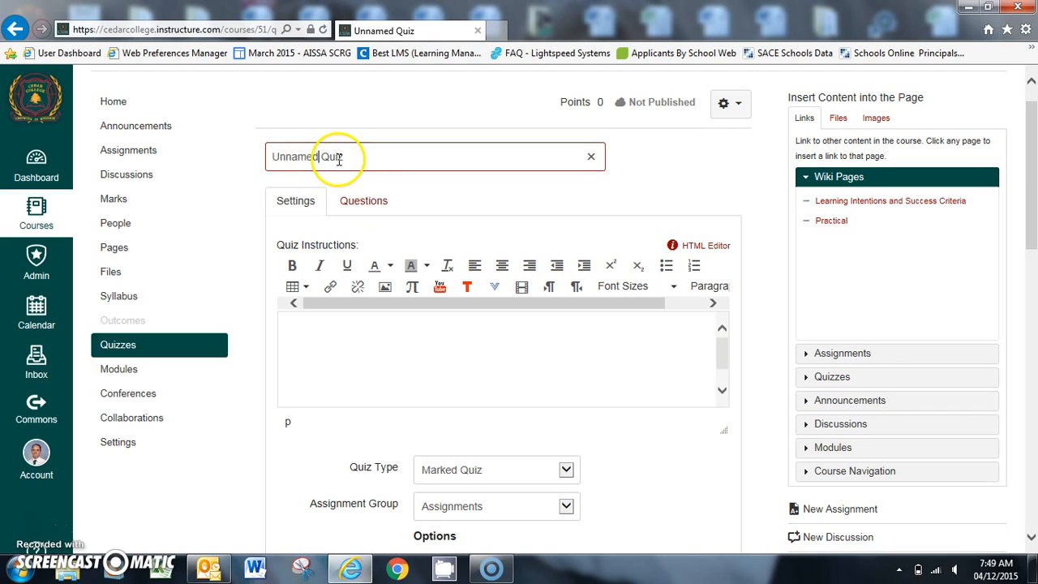
pyautogui.moveTo(341, 156); pyautogui.dragTo(253, 160)
pyautogui.write('Syd')
pyautogui.press('BackSpace')
pyautogui.press('BackSpace')
pyautogui.press('BackSpace')
pyautogui.write('Rev')
pyautogui.press('BackSpace')
pyautogui.press('BackSpace')
pyautogui.press('BackSpace')
pyautogui.write('Specialist ')
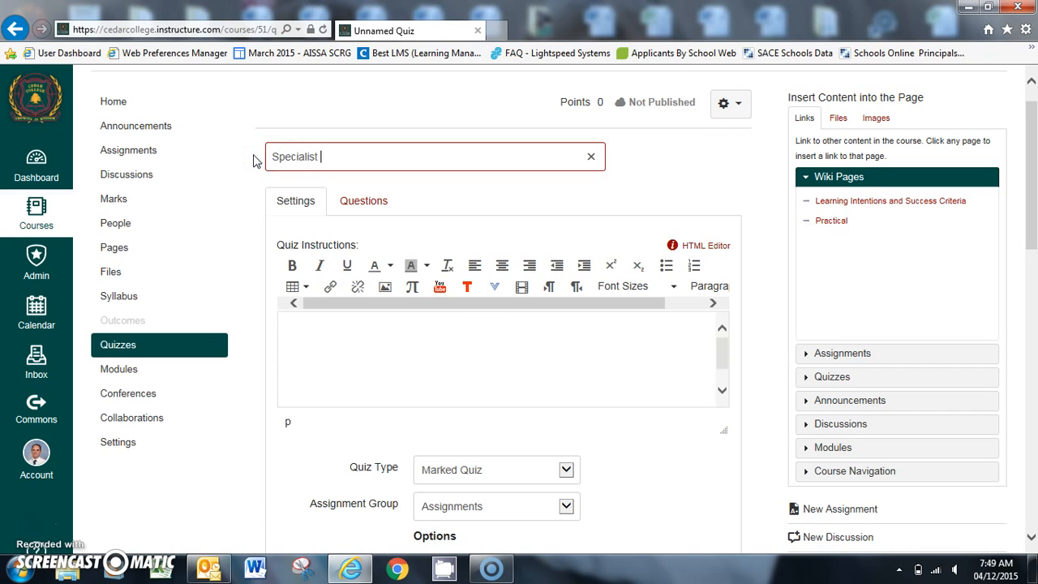
pyautogui.write('PE Revision Quiz')
# Step: Enter the quiz instructions "Please complete the quiz to test your understanding."
pyautogui.click(402, 339)
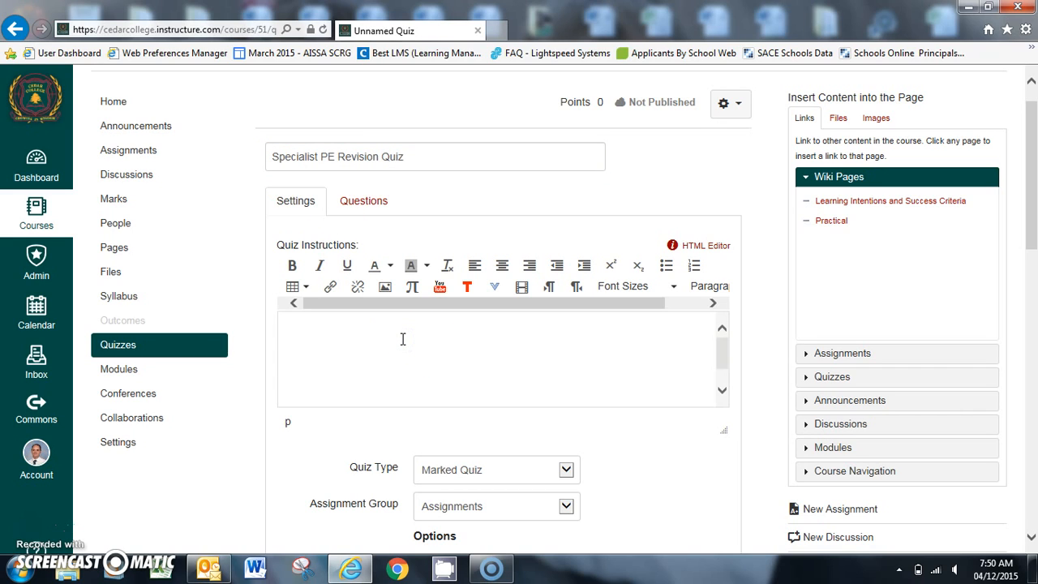
pyautogui.write('Please complete the quiz to test your under')
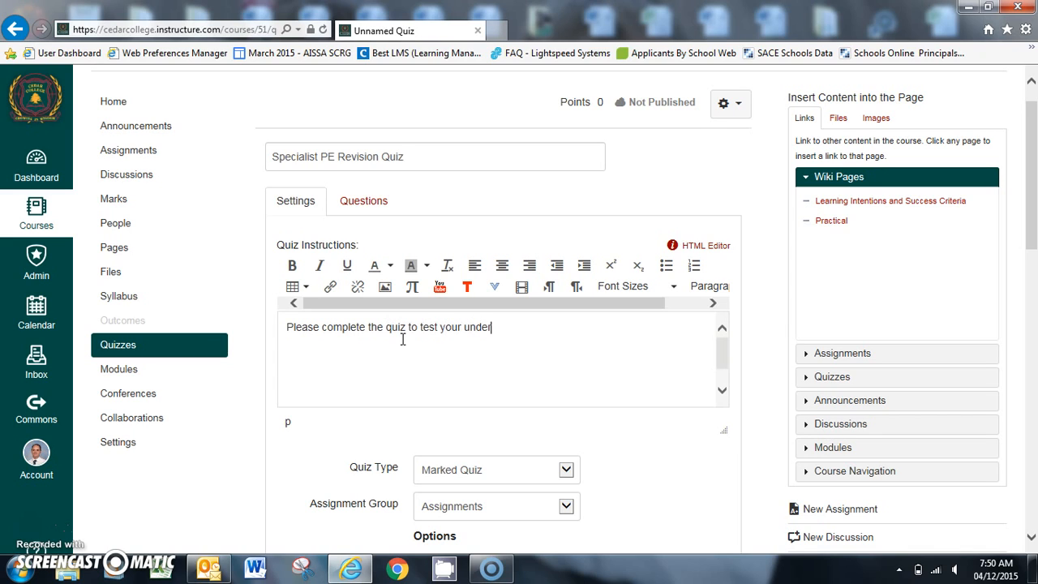
pyautogui.write('standing.')
# Step: Examine the available quiz types and the assignment groups offered for a marked quiz
pyautogui.moveTo(1032, 196); pyautogui.dragTo(1033, 240)
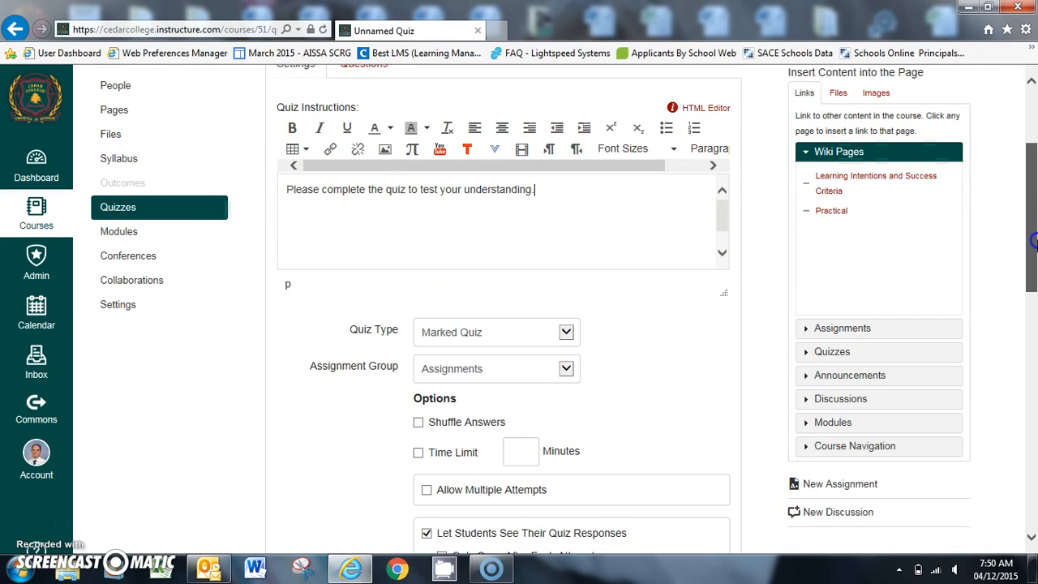
pyautogui.click(568, 334)
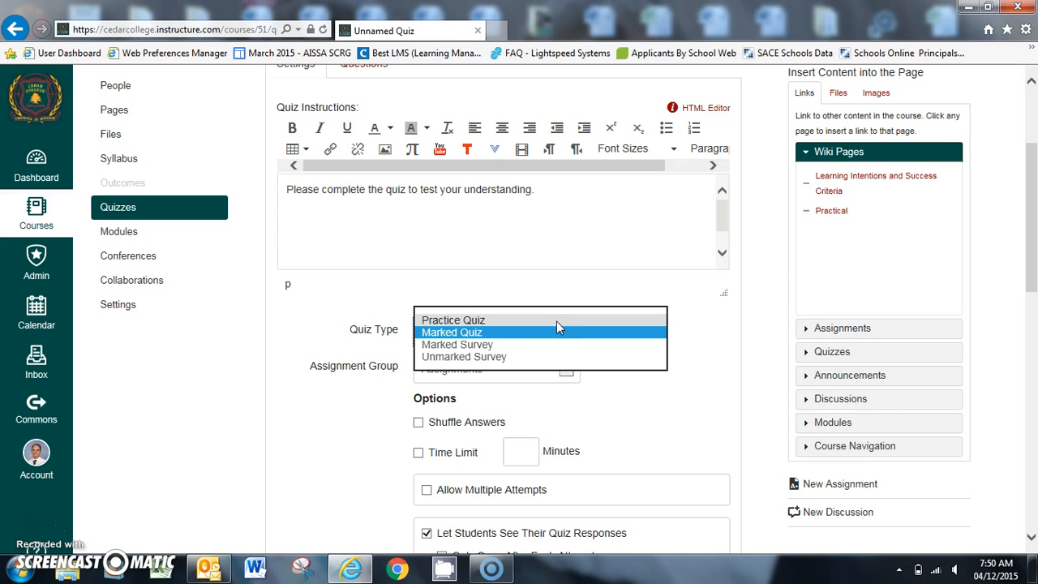
pyautogui.click(532, 334)
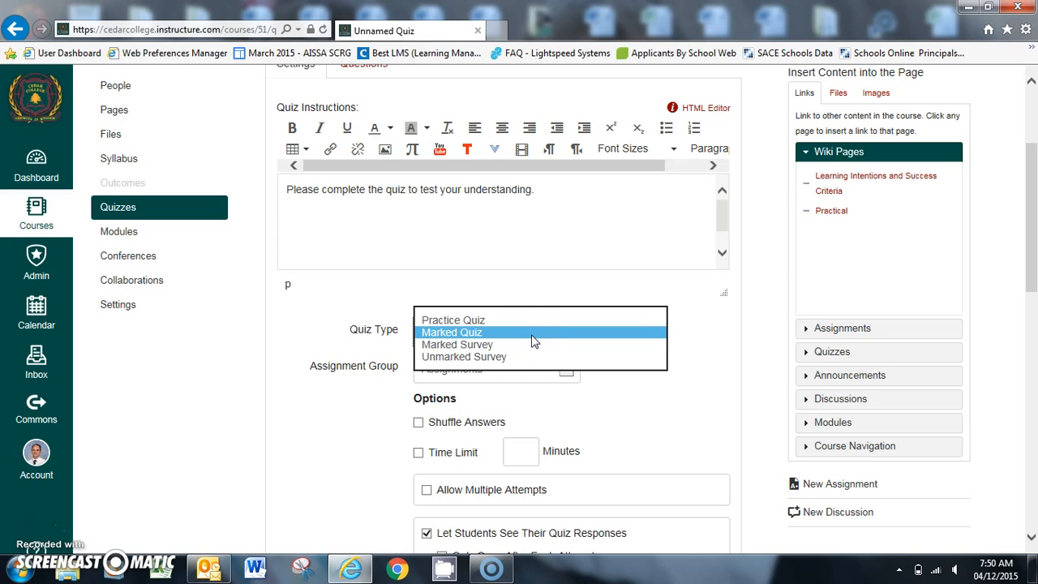
pyautogui.click(532, 339)
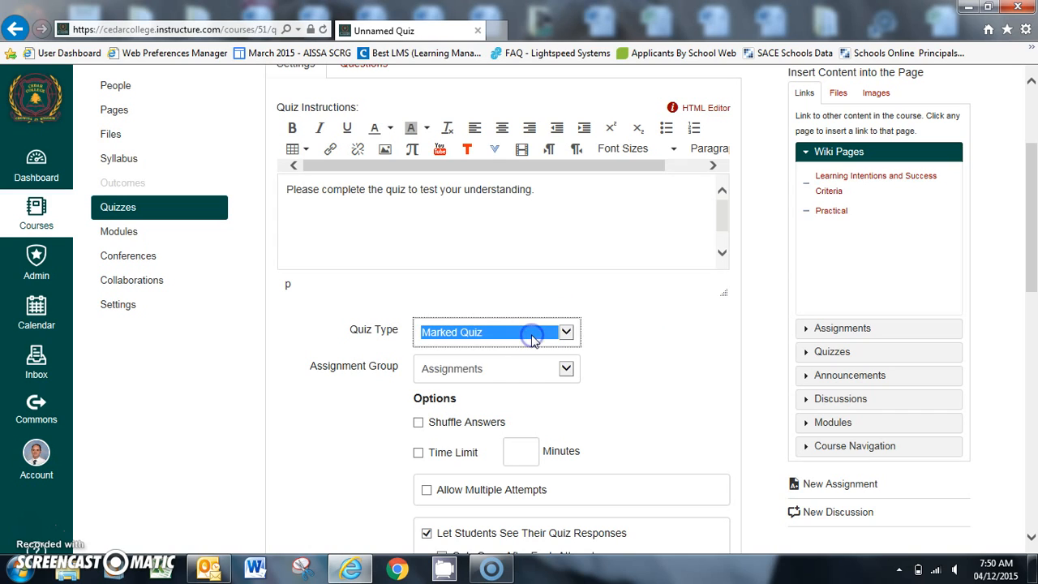
pyautogui.click(566, 369)
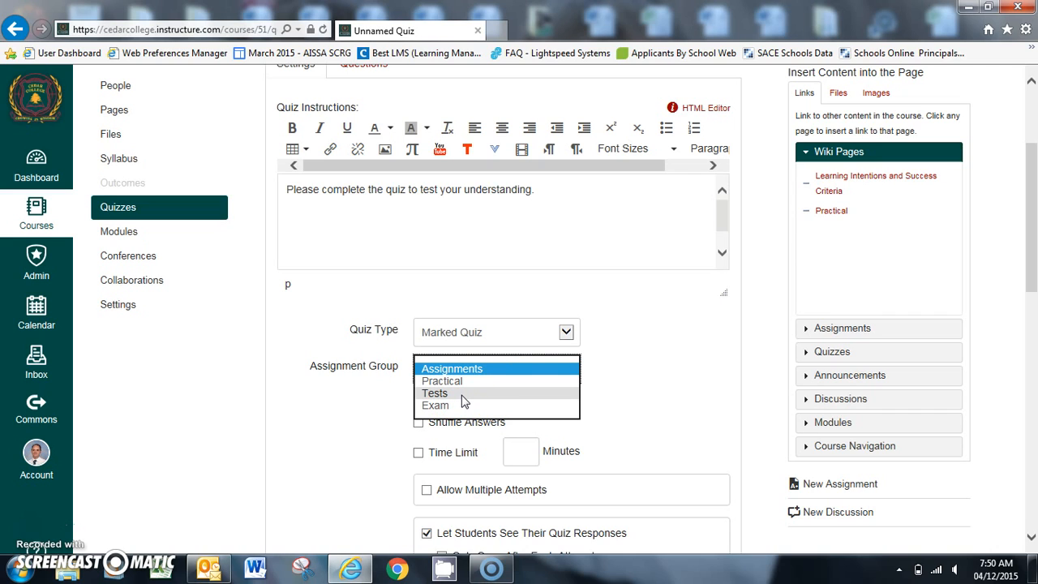
pyautogui.click(780, 341)
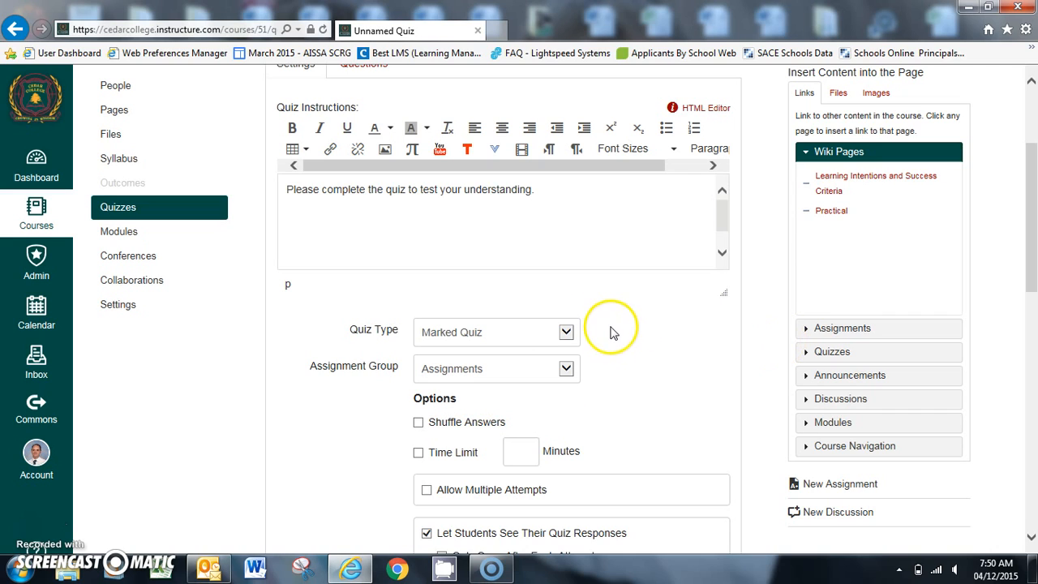
# Step: Set the quiz type to Practice Quiz and enable shuffling of answers
pyautogui.click(570, 333)
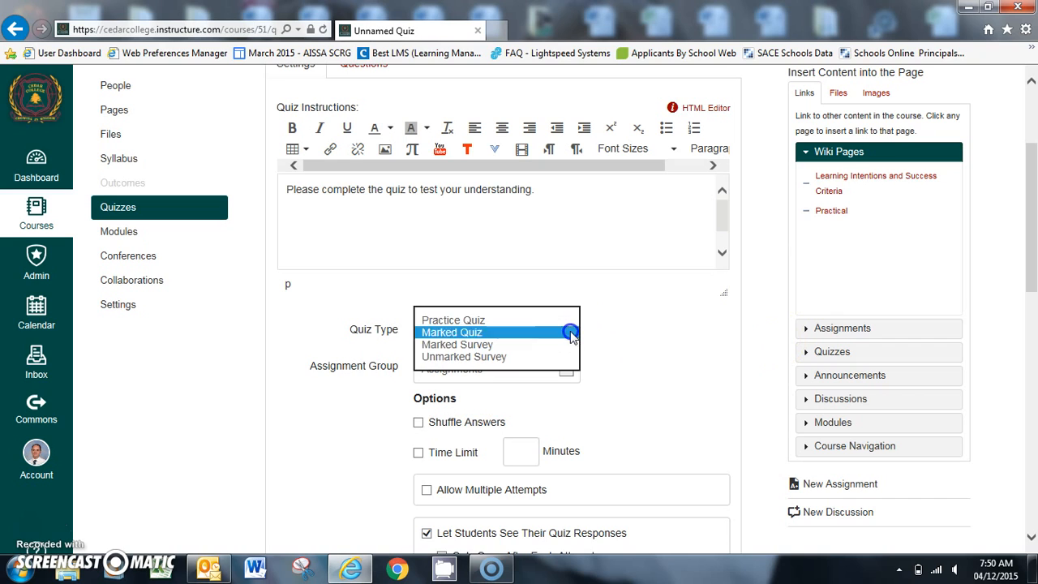
pyautogui.click(514, 321)
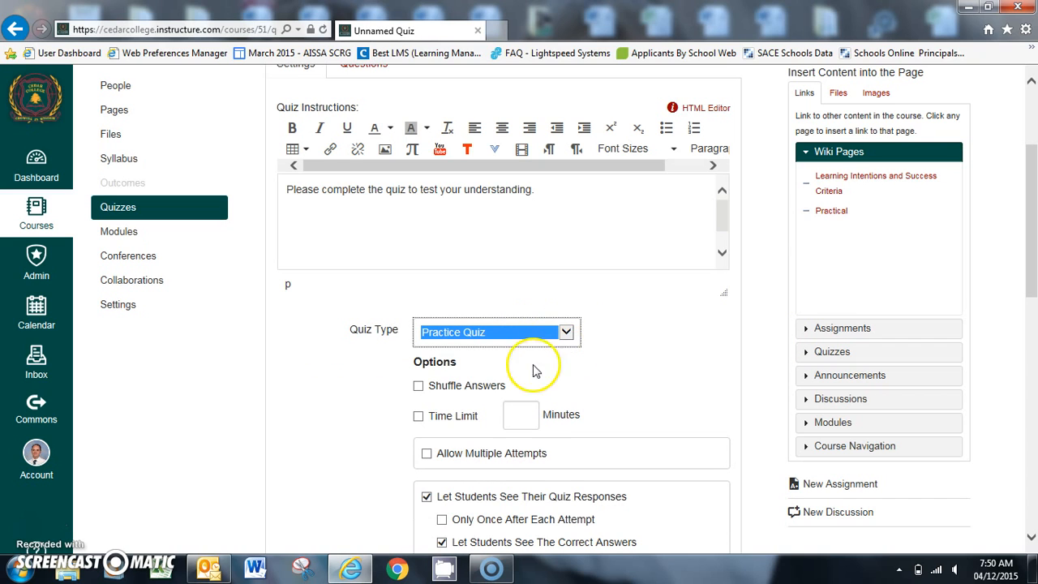
pyautogui.click(419, 389)
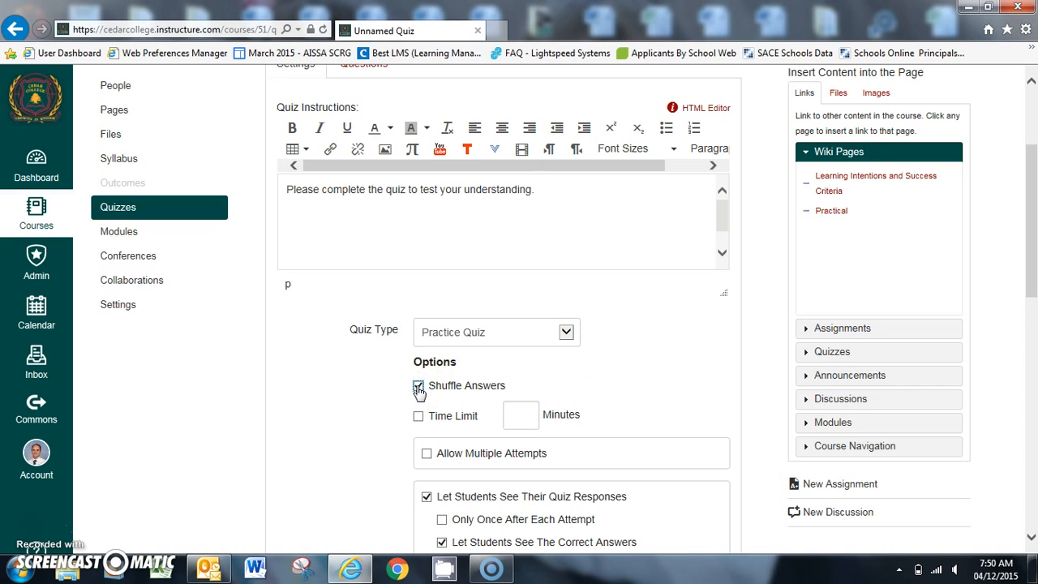
# Step: Allow multiple attempts on the quiz, keeping the highest score and limiting the allowed attempts to 3
pyautogui.moveTo(1033, 199); pyautogui.dragTo(1033, 244)
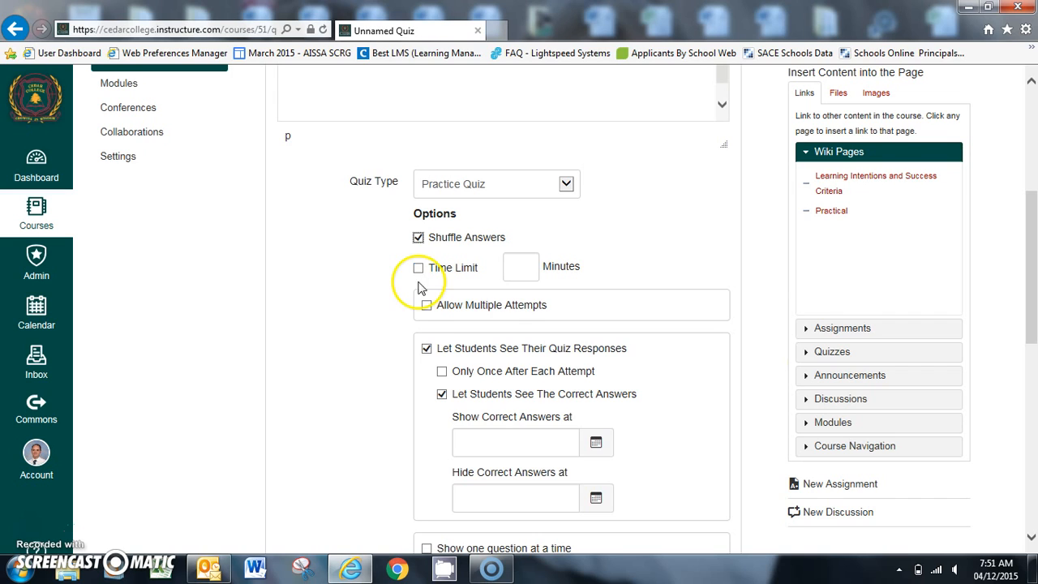
pyautogui.click(426, 305)
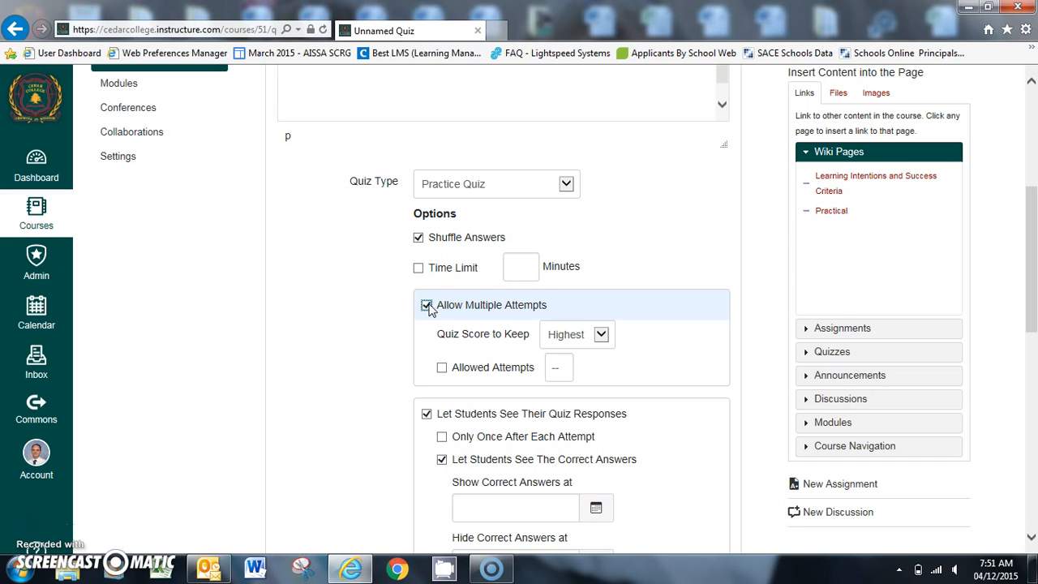
pyautogui.click(600, 334)
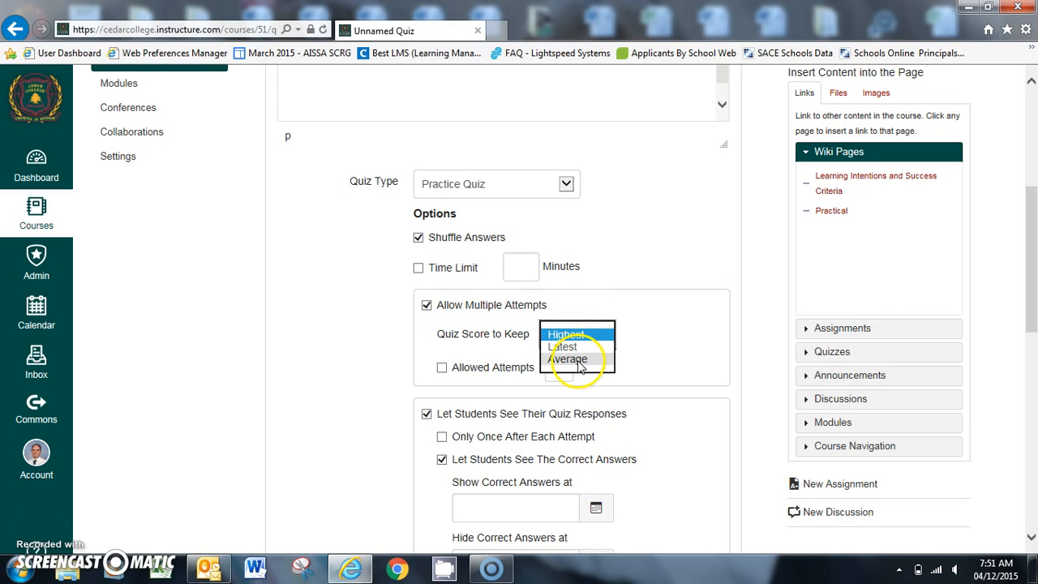
pyautogui.click(669, 354)
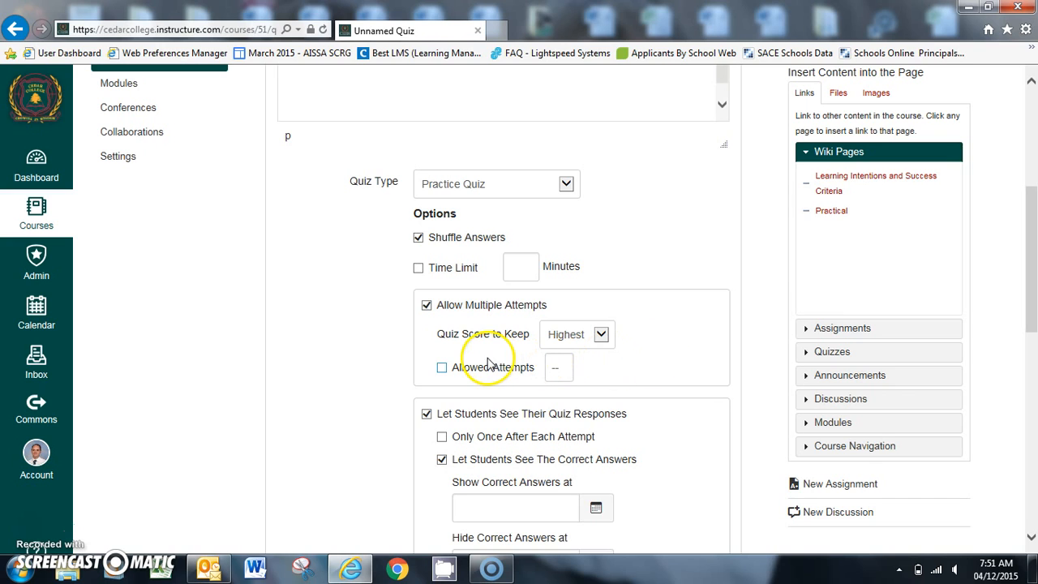
pyautogui.click(442, 370)
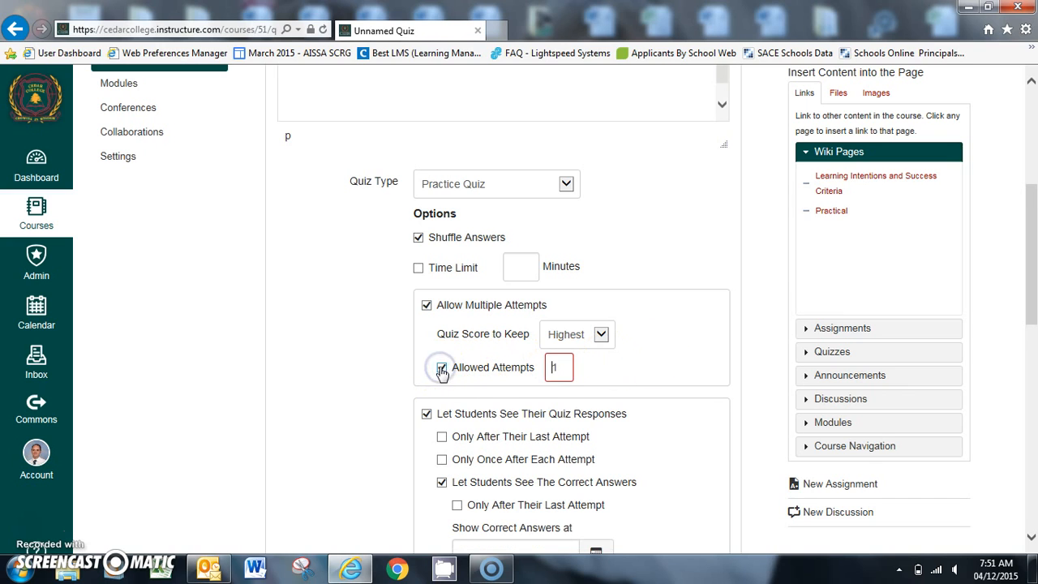
pyautogui.click(562, 363)
pyautogui.doubleClick(563, 361)
pyautogui.write('3')
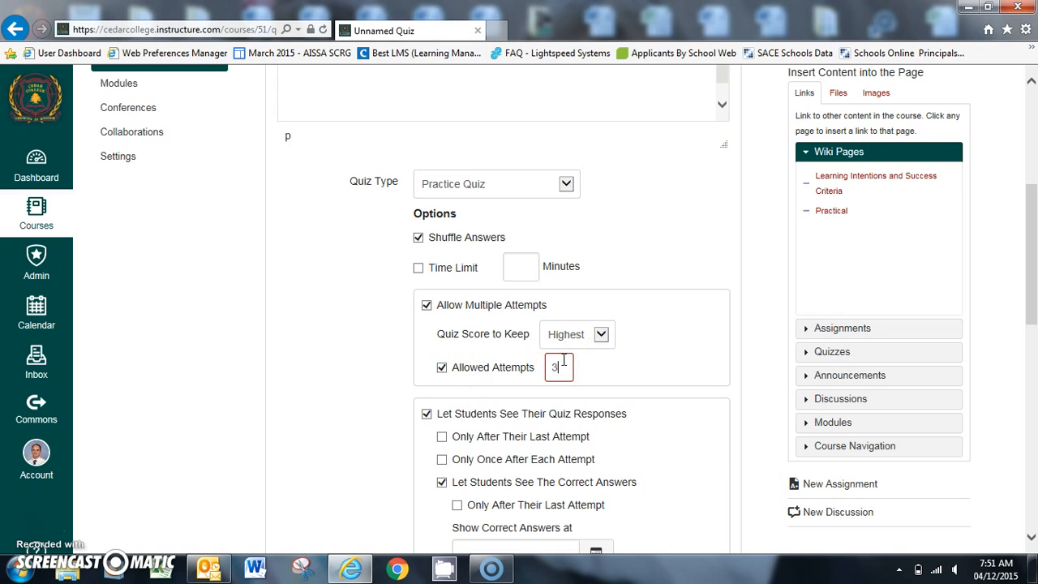
pyautogui.click(729, 319)
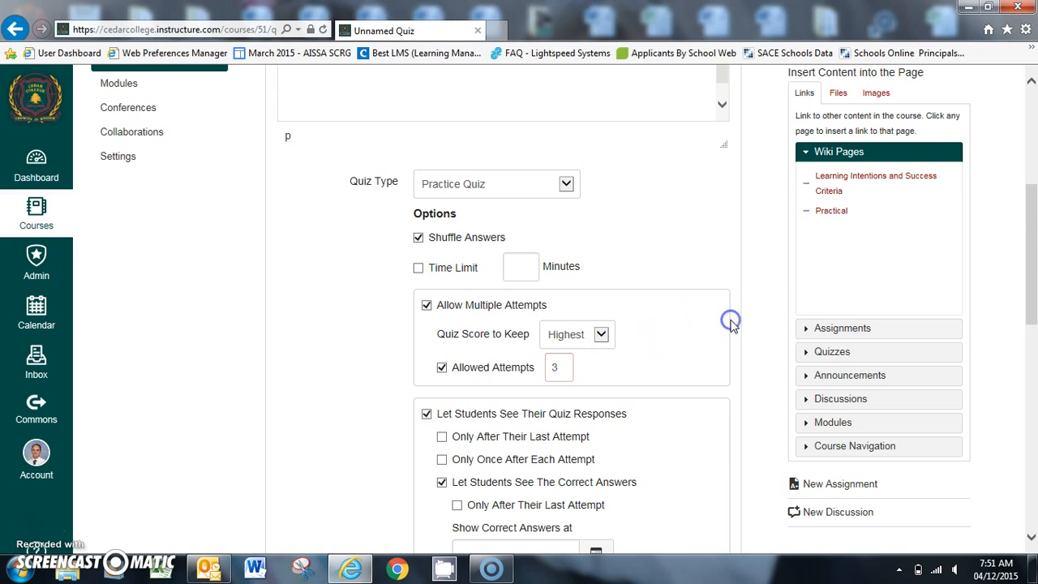
# Step: Examine the remaining quiz settings for student responses, quiz restrictions, assignees and availability dates
pyautogui.moveTo(1034, 238); pyautogui.dragTo(1033, 288)
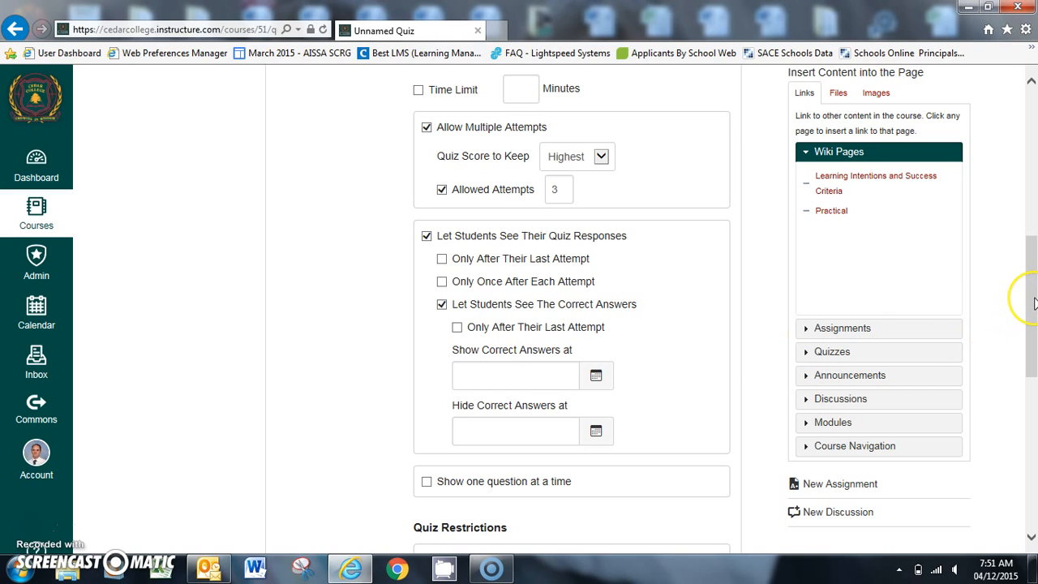
pyautogui.moveTo(1033, 302); pyautogui.dragTo(1034, 359)
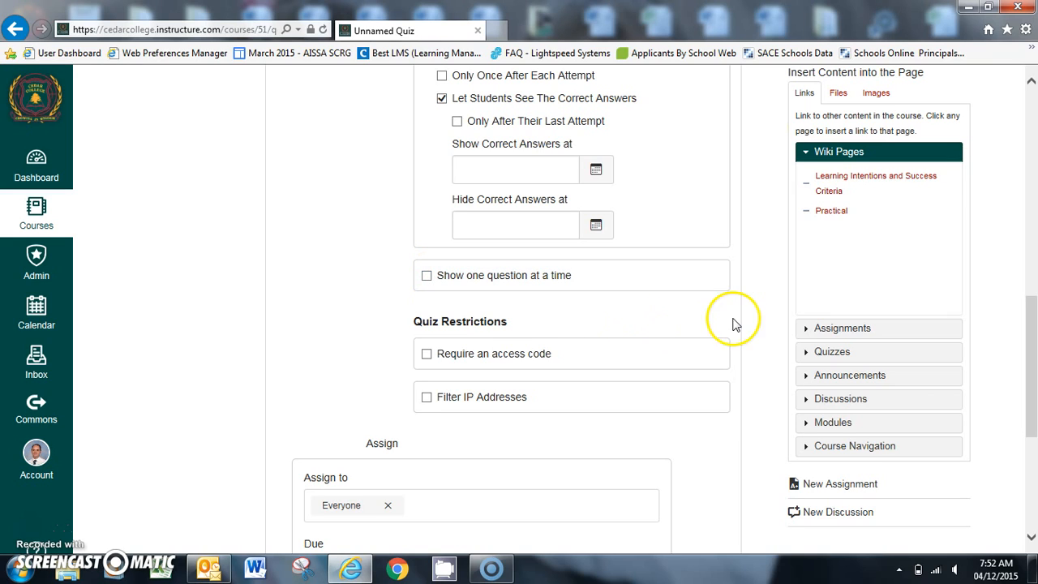
pyautogui.click(758, 316)
pyautogui.moveTo(1031, 319); pyautogui.dragTo(1033, 375)
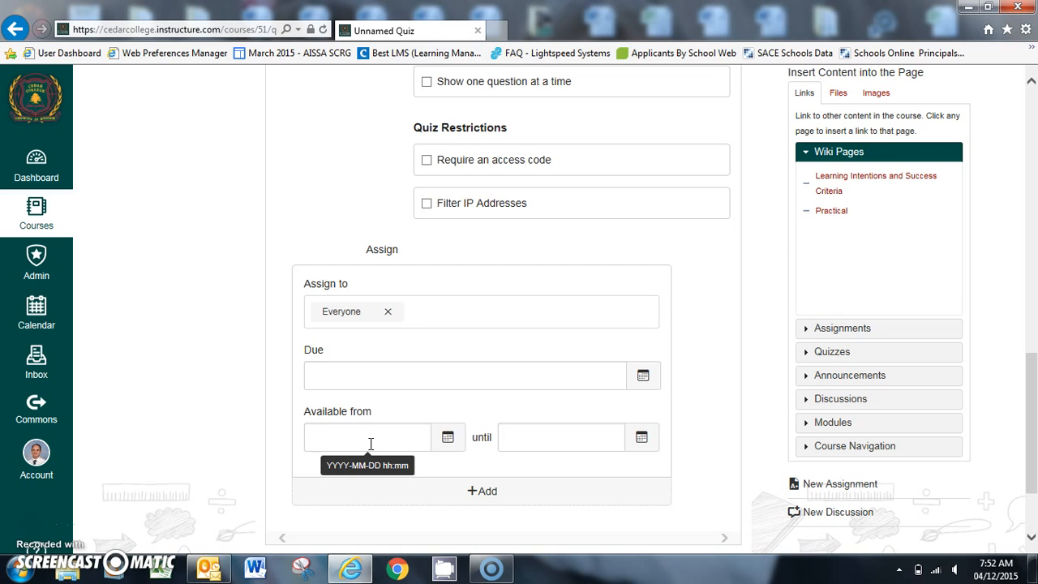
# Step: Add a new question to the quiz's questions
pyautogui.moveTo(1023, 389); pyautogui.dragTo(1034, 113)
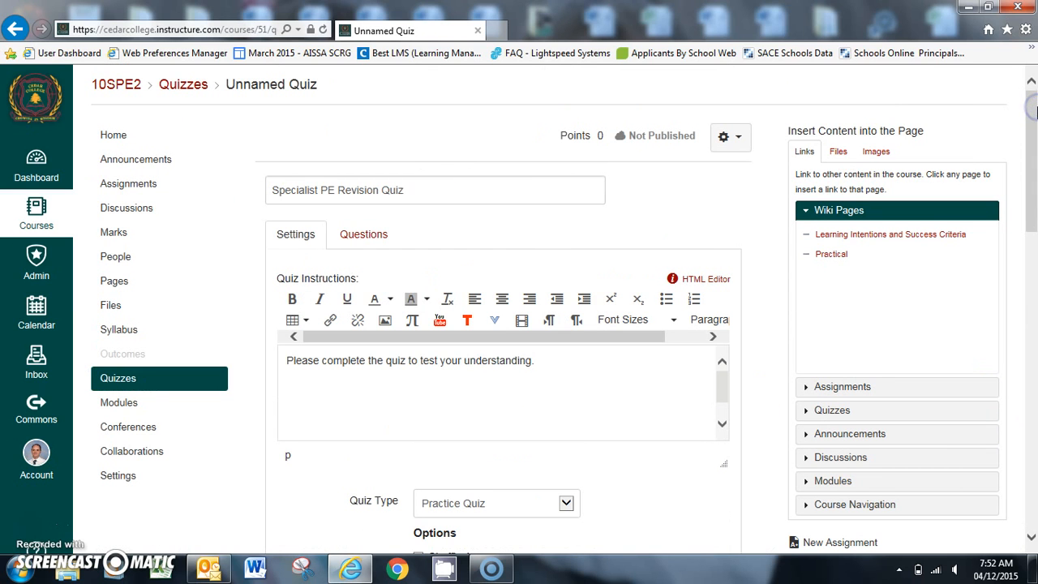
pyautogui.click(366, 233)
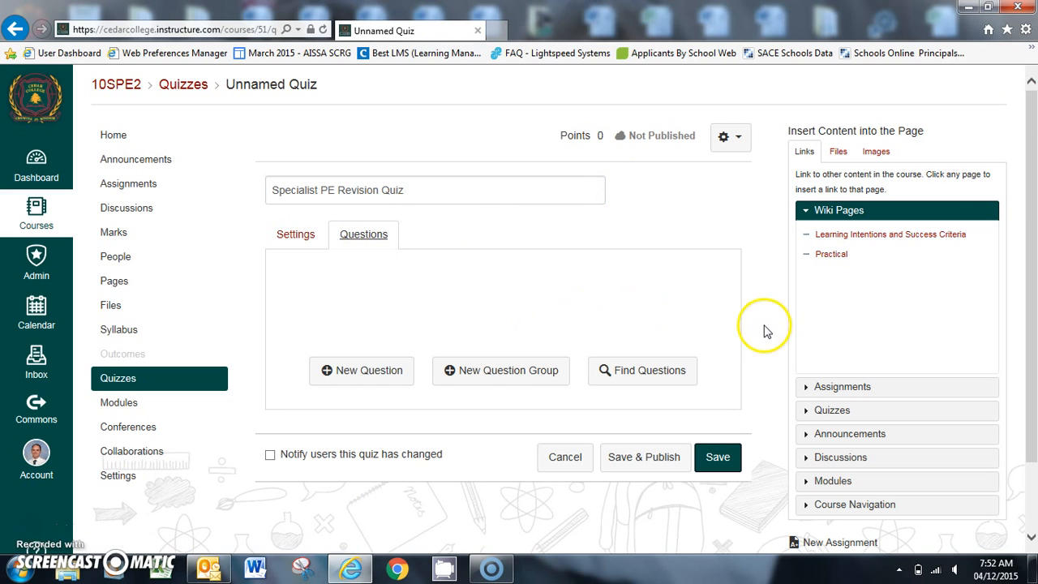
pyautogui.scroll(-1, 1025, 259)
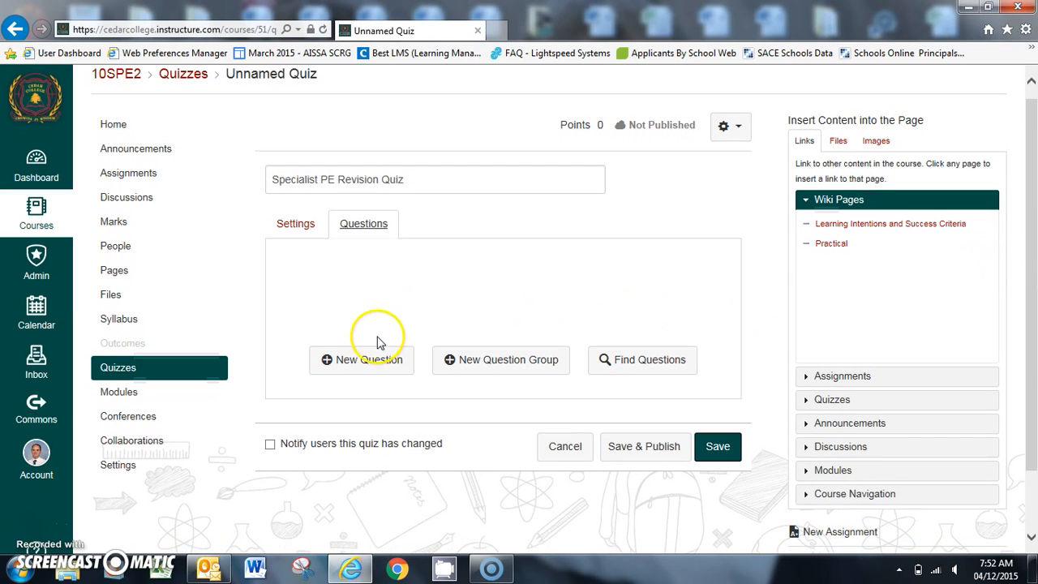
pyautogui.click(359, 362)
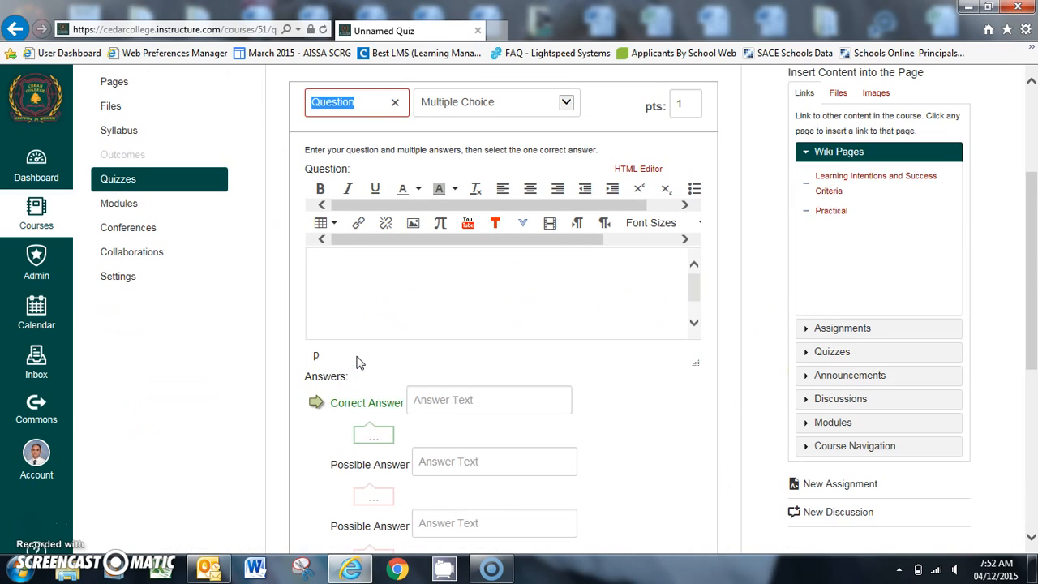
# Step: Keep the new question as Multiple Choice and set its points to 2
pyautogui.scroll(2, 985, 255)
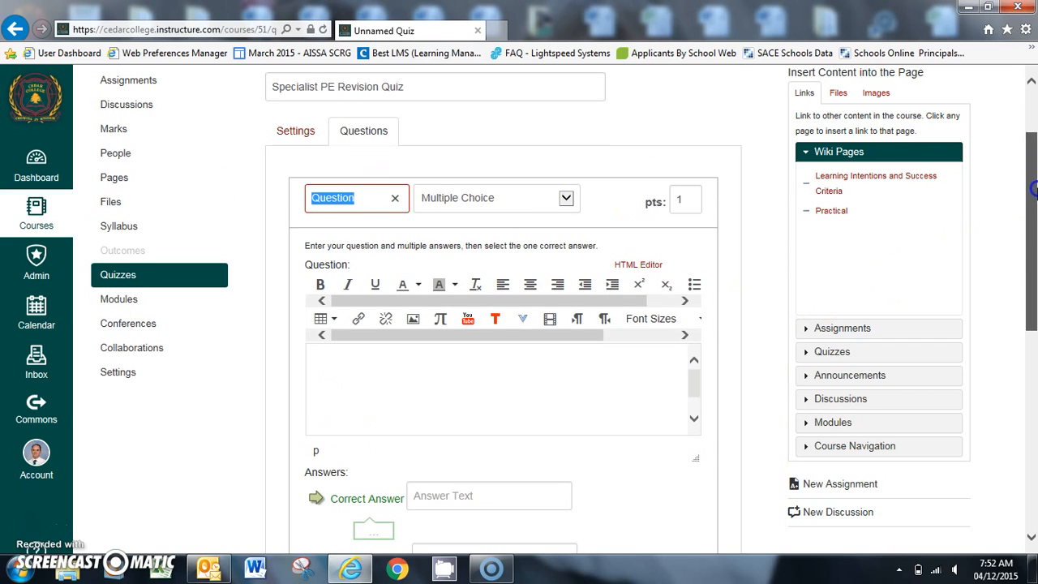
pyautogui.click(567, 198)
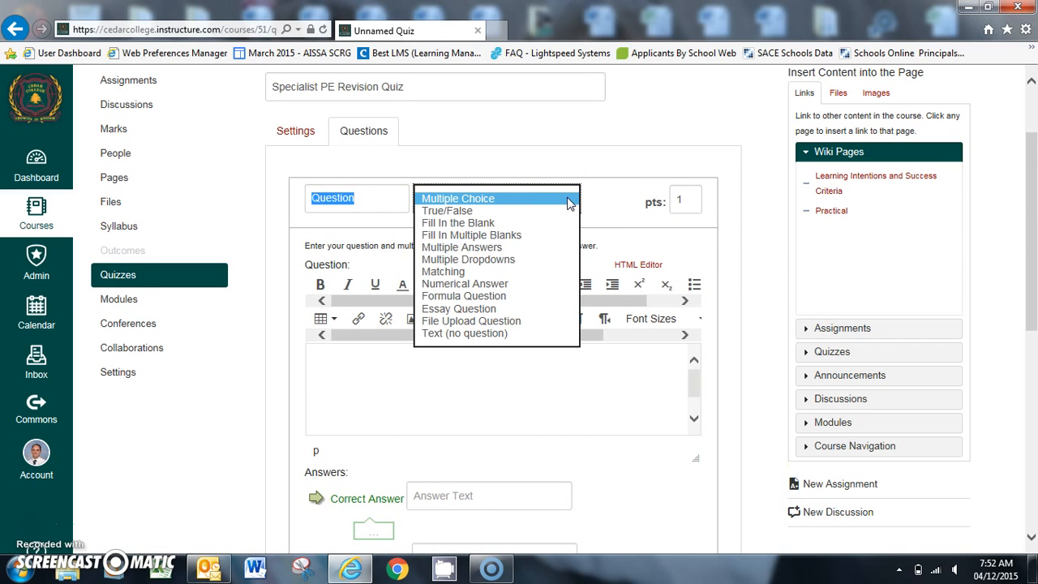
pyautogui.click(506, 206)
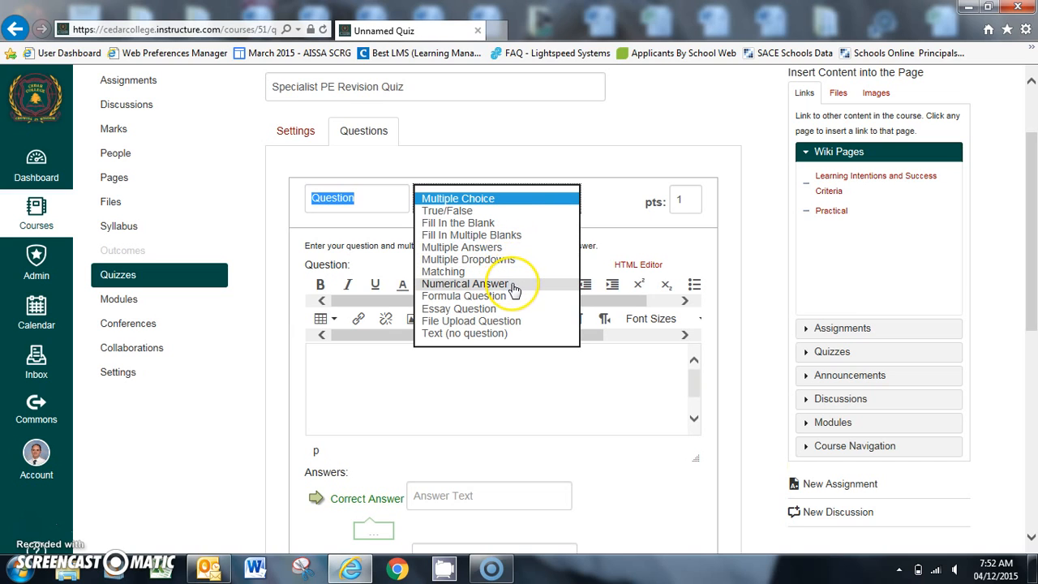
pyautogui.click(517, 334)
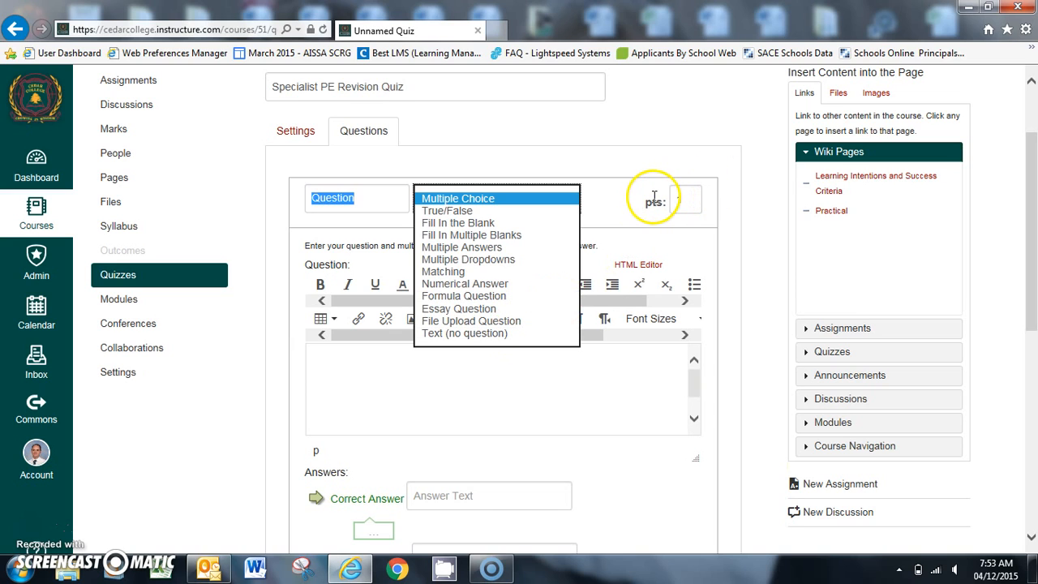
pyautogui.click(621, 199)
pyautogui.click(685, 198)
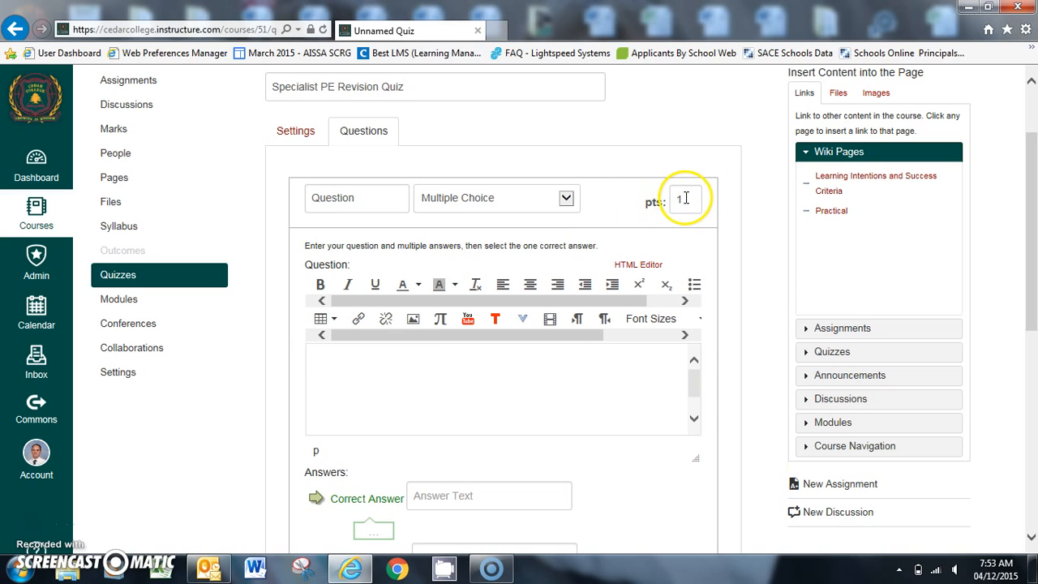
pyautogui.write('2')
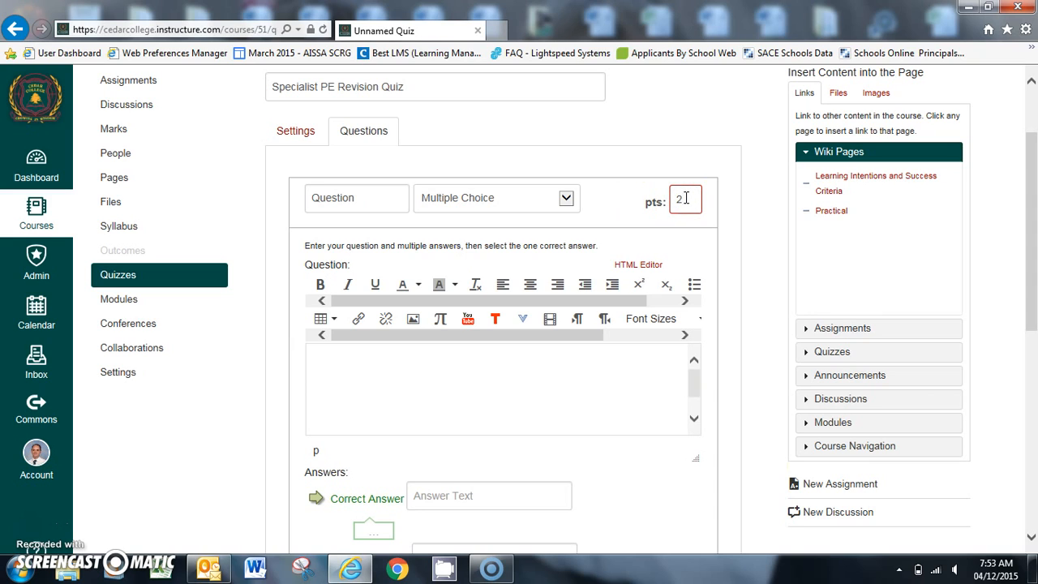
# Step: Enter the question text "What are the two factors that determine which energy system is the dominant energy system?"
pyautogui.click(417, 360)
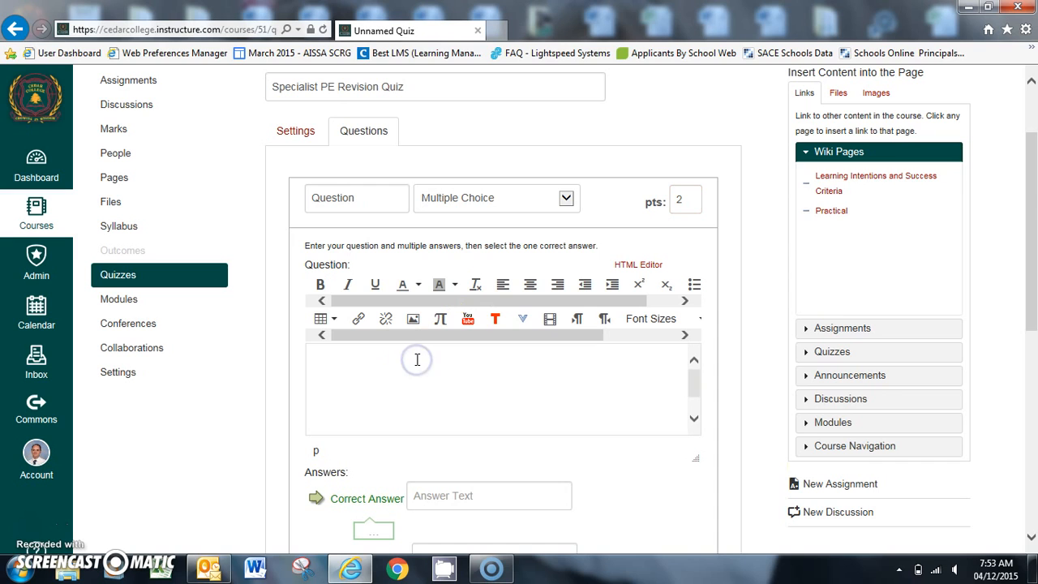
pyautogui.moveTo(1031, 252); pyautogui.dragTo(1036, 276)
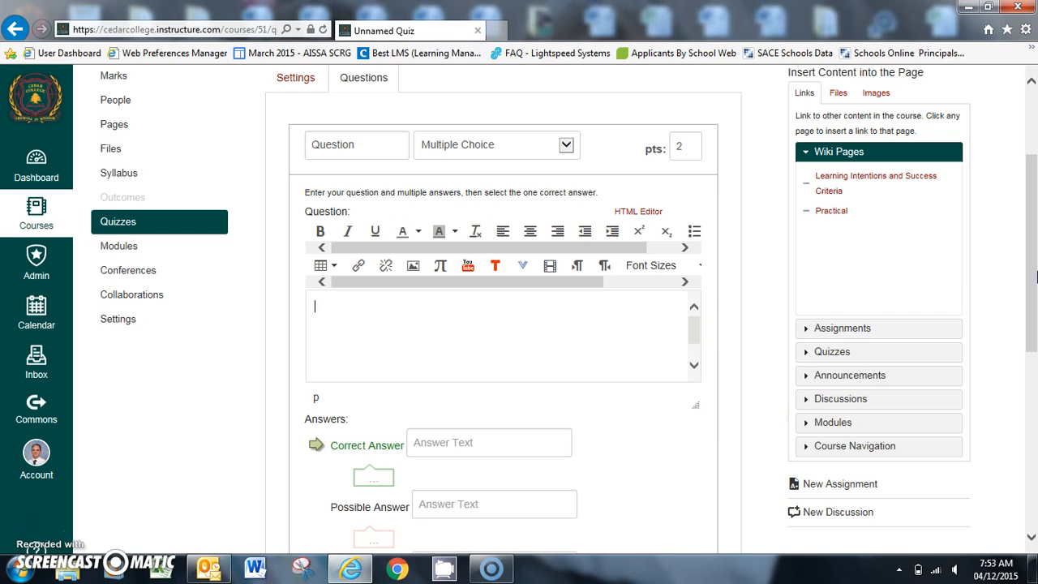
pyautogui.moveTo(1035, 279); pyautogui.dragTo(1035, 284)
pyautogui.write('Wh')
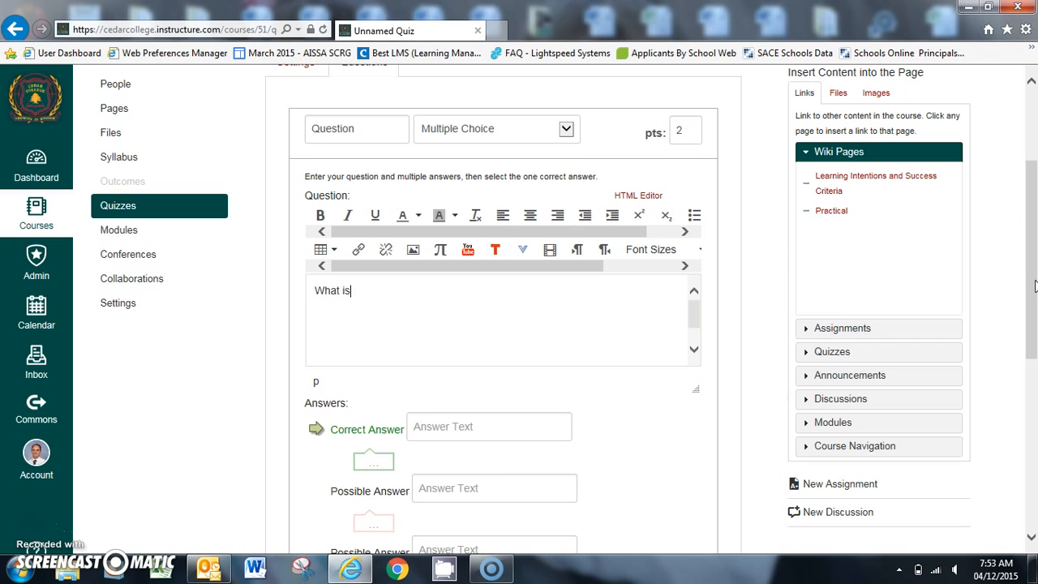
pyautogui.write('at is')
pyautogui.press('BackSpace')
pyautogui.press('BackSpace')
pyautogui.write('are the two factors that determine which energy syst')
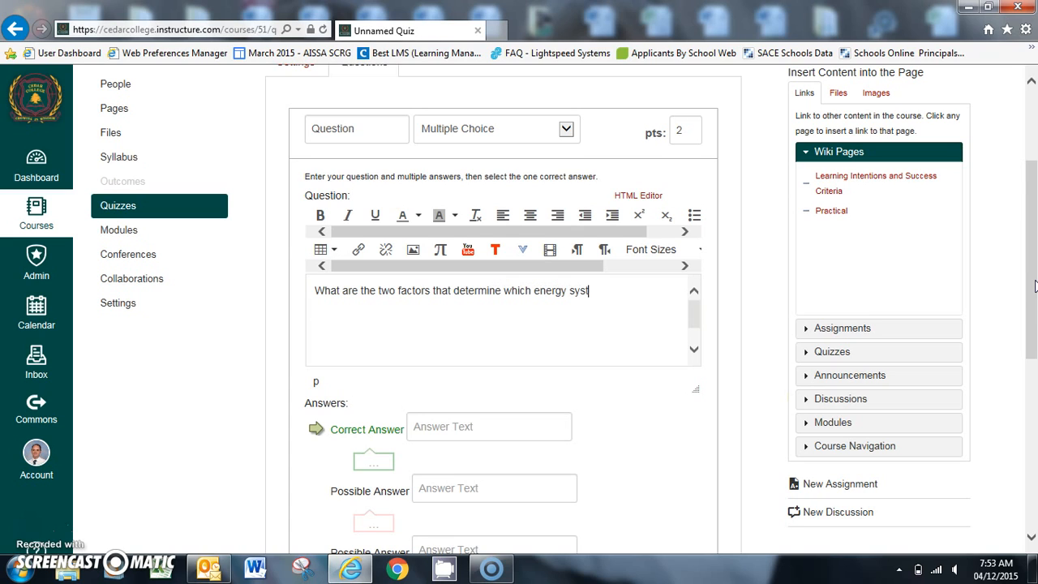
pyautogui.write('em is the dmoominant energy system?')
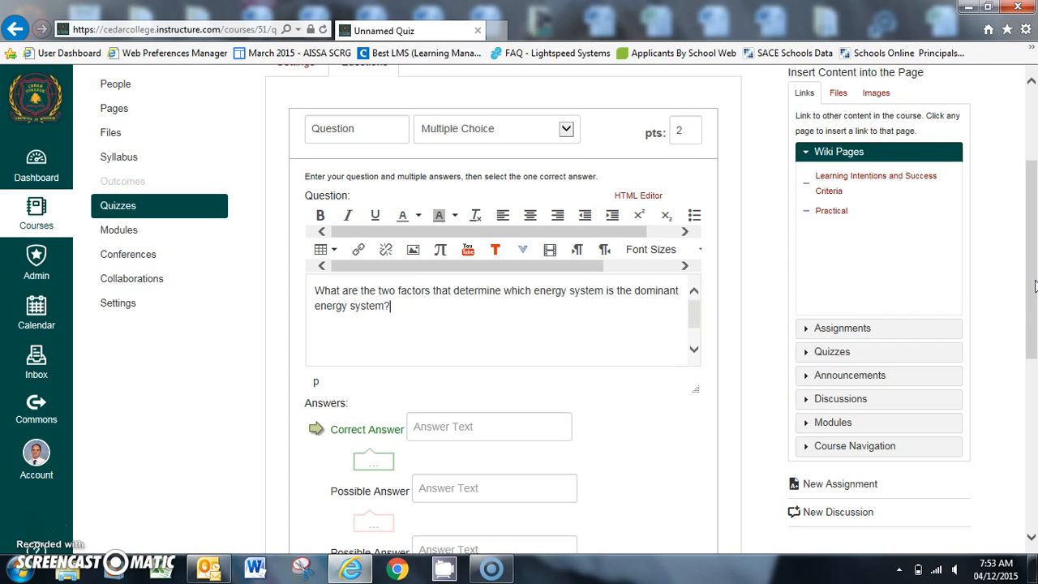
# Step: Enter "Intensity and Duration" as the question's correct answer
pyautogui.scroll(-1, 1035, 286)
pyautogui.moveTo(1035, 283); pyautogui.dragTo(1035, 302)
pyautogui.click(444, 284)
pyautogui.write('Intensity and Duration')
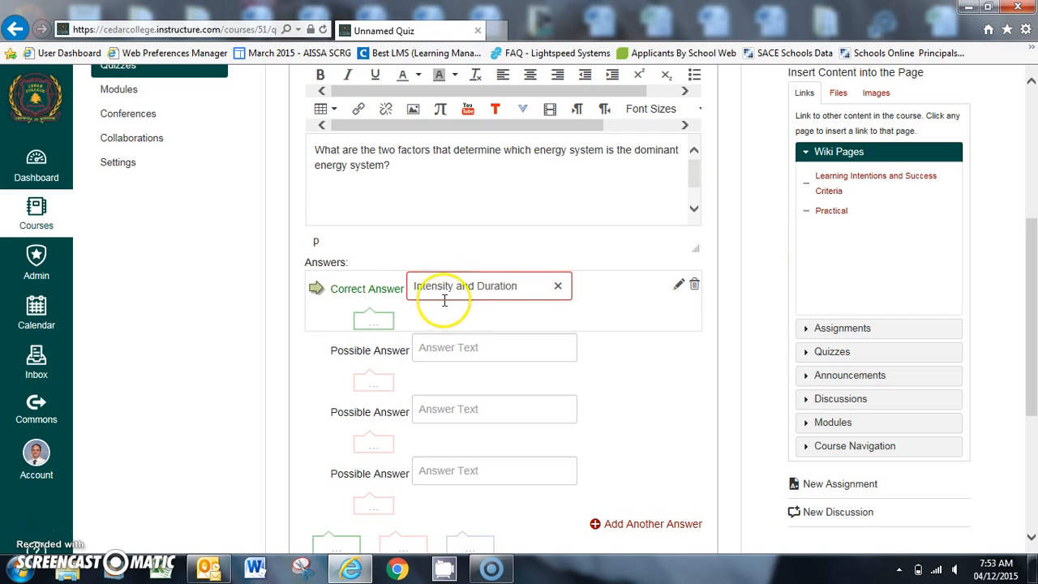
# Step: Fill in the three other possible answers with "Heat and Cold", "Night and Day" and "Energy Systems and Fuel"
pyautogui.click(428, 352)
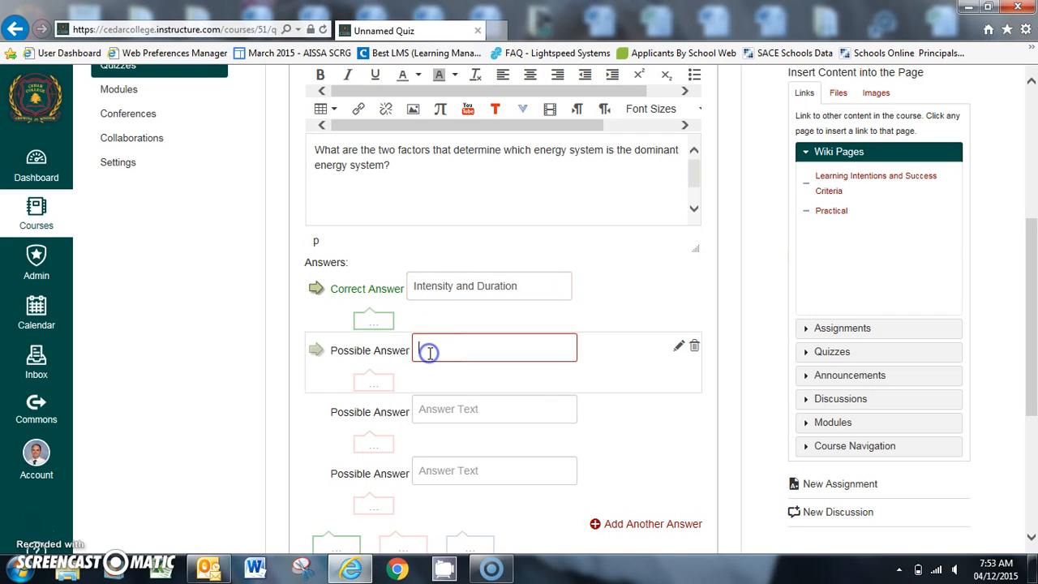
pyautogui.write('Heat and Cold')
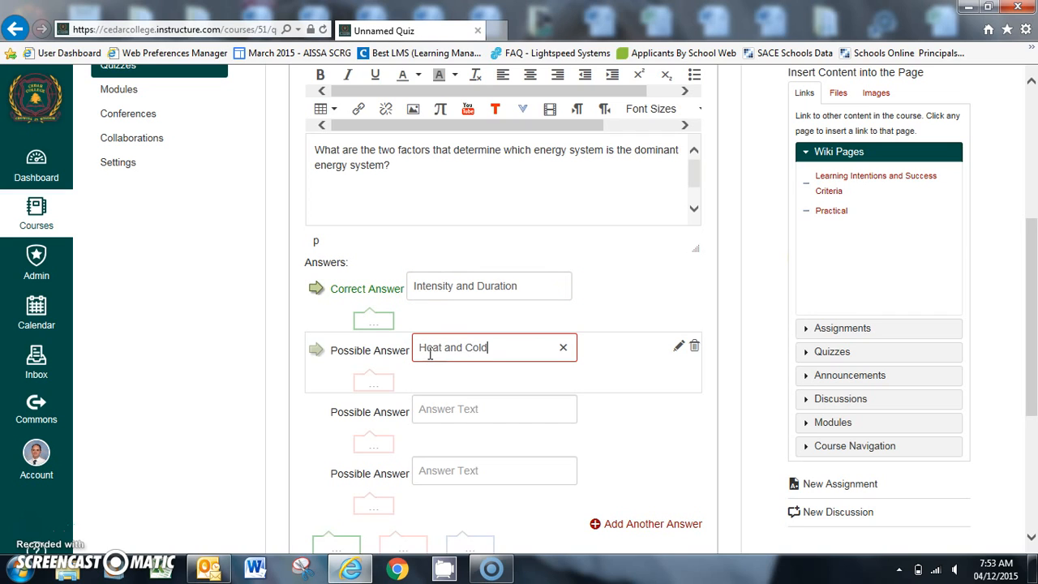
pyautogui.click(441, 410)
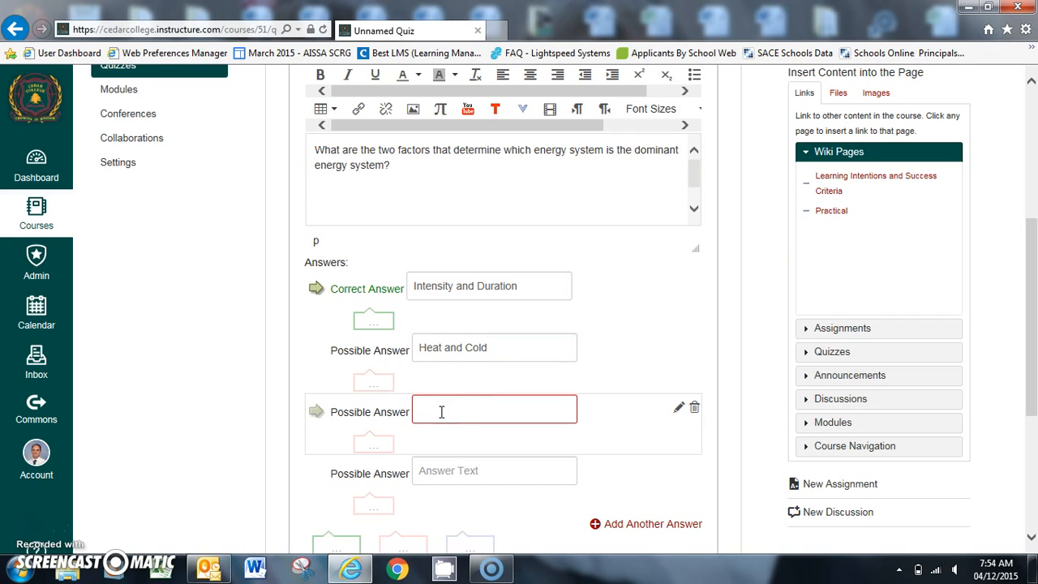
pyautogui.write('Night and Day')
pyautogui.click(427, 473)
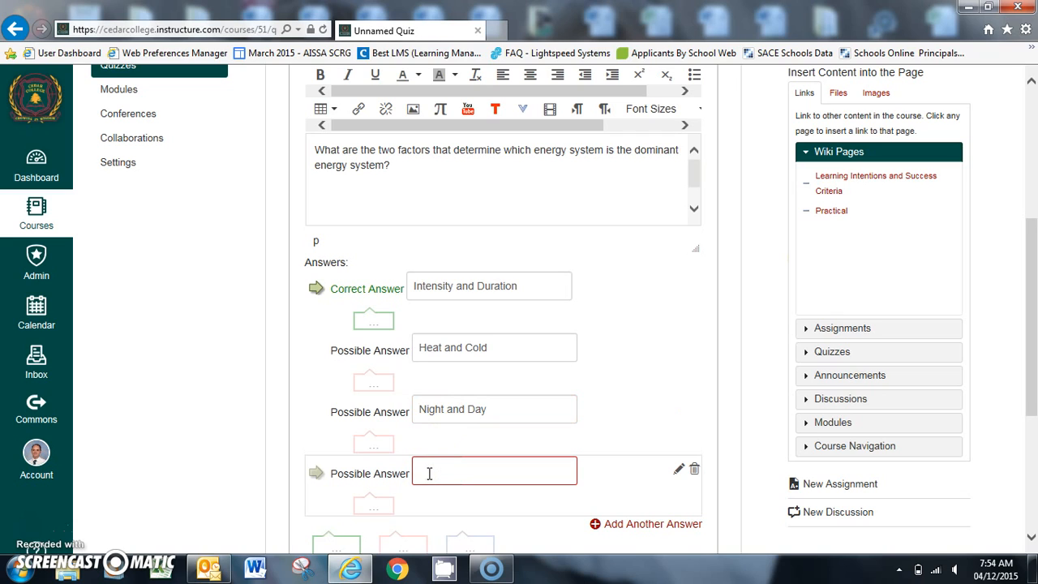
pyautogui.write('Energy Systems and Fuel')
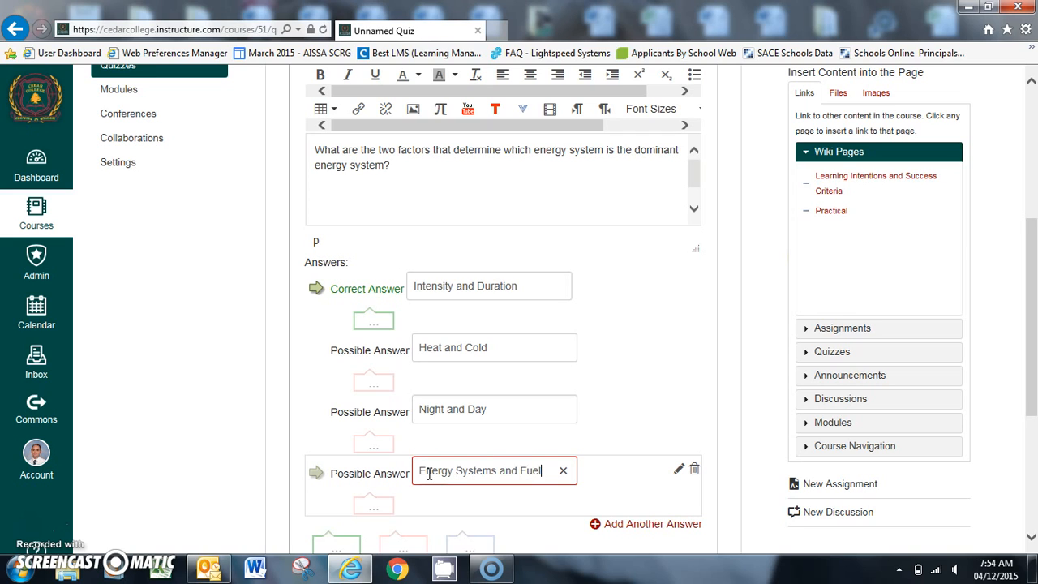
pyautogui.click(740, 324)
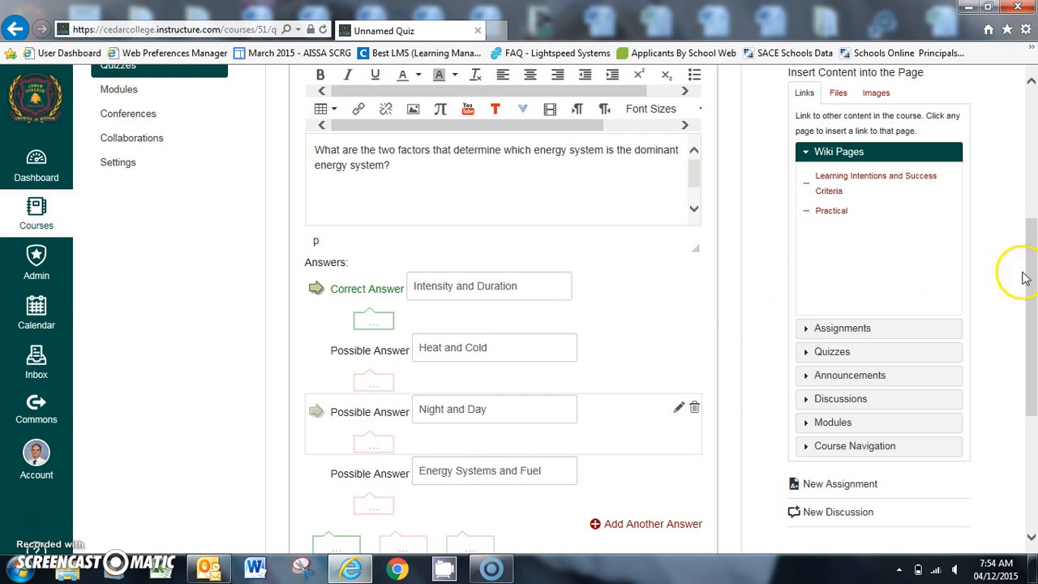
# Step: Update the energy system question so it is stored in the quiz's question list
pyautogui.scroll(-2, 1028, 288)
pyautogui.click(365, 458)
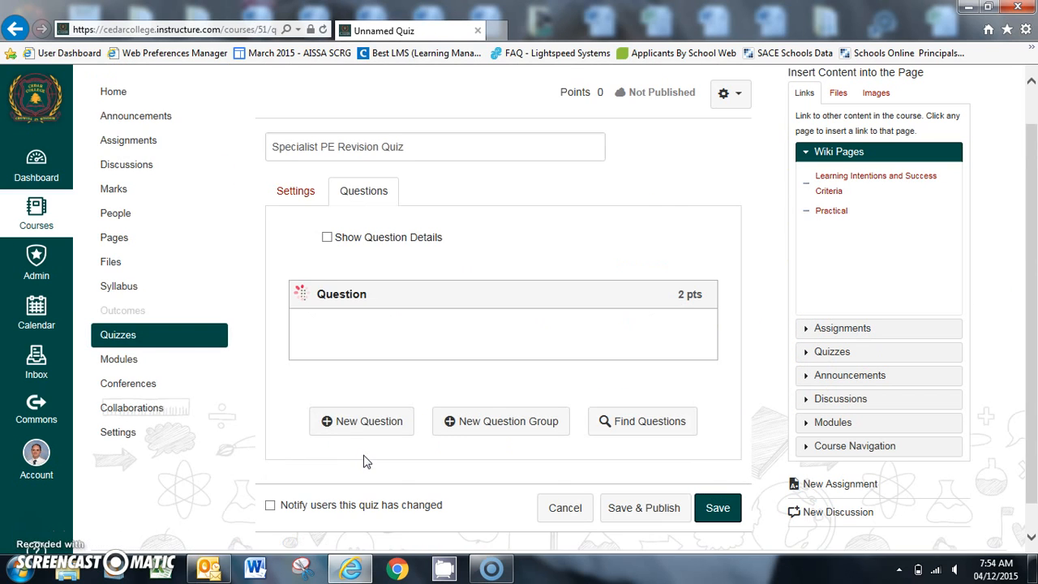
pyautogui.click(804, 357)
pyautogui.moveTo(1032, 293)
pyautogui.mouseDown()
pyautogui.moveTo(1034, 282)
pyautogui.moveTo(1033, 302)
pyautogui.moveTo(1034, 281)
pyautogui.mouseUp()
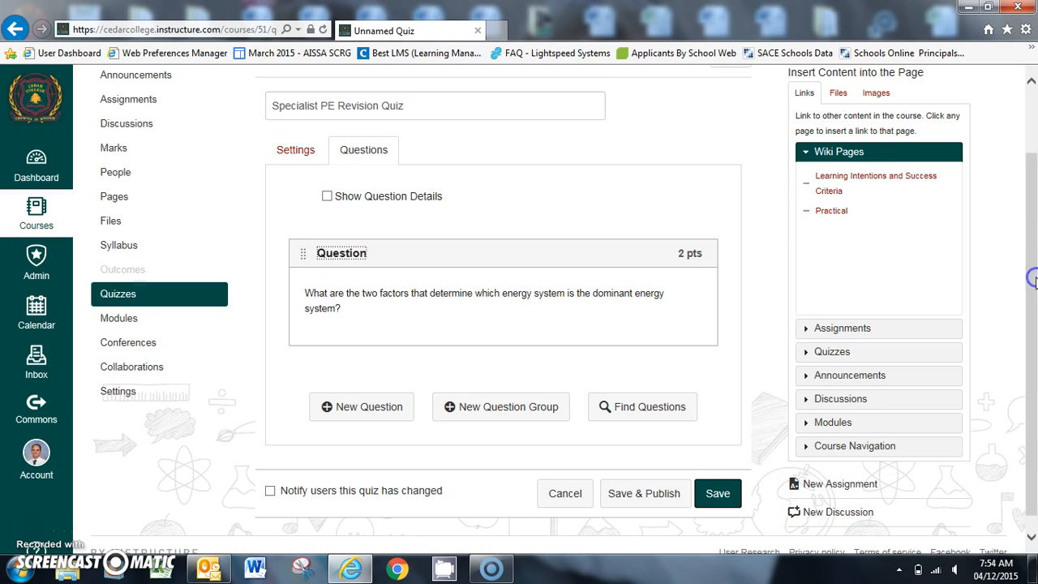
pyautogui.click(365, 407)
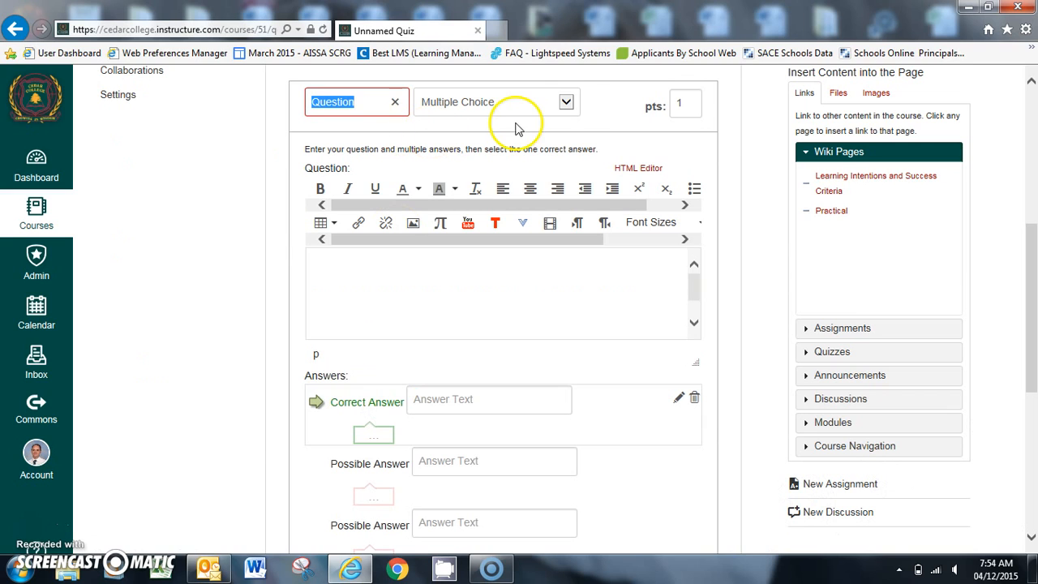
pyautogui.click(570, 102)
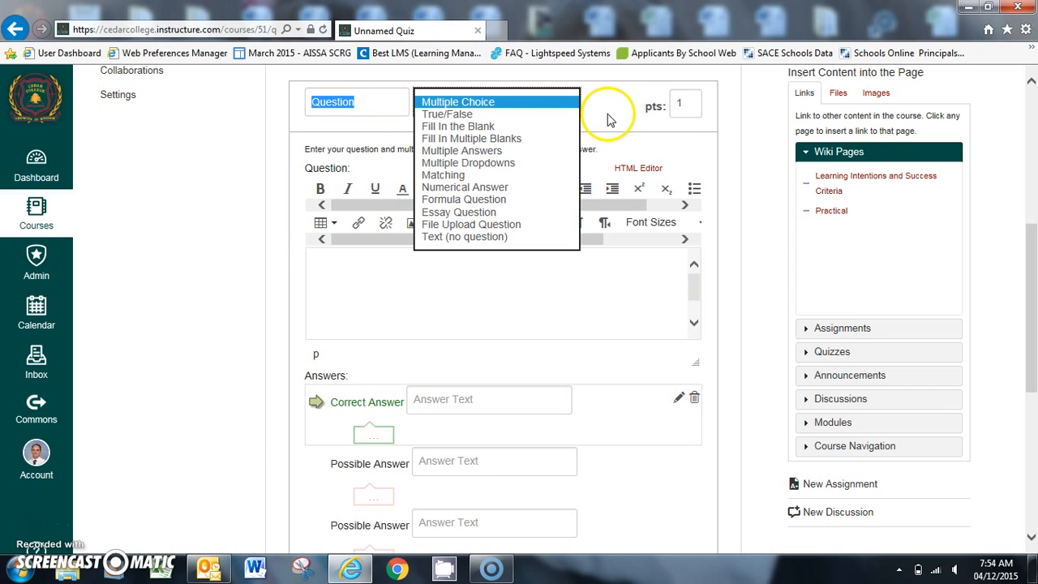
pyautogui.click(607, 111)
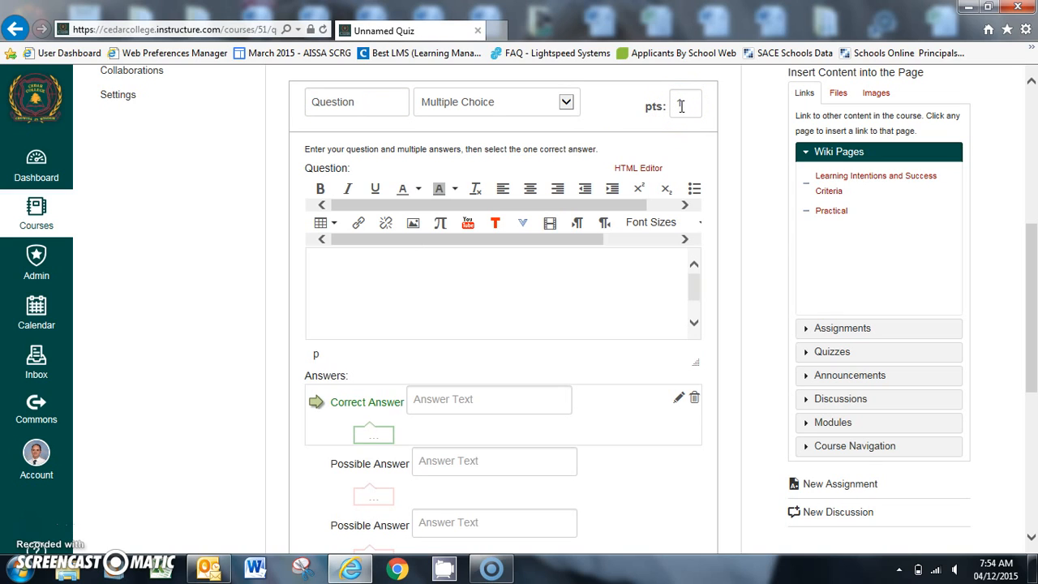
pyautogui.click(339, 268)
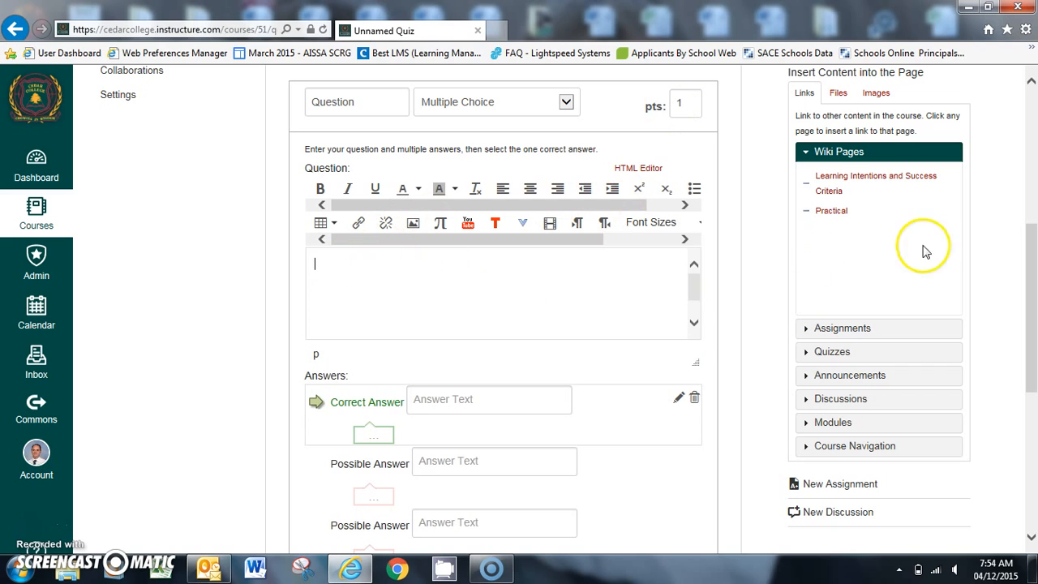
pyautogui.moveTo(1026, 224)
pyautogui.mouseDown()
pyautogui.moveTo(1032, 241)
pyautogui.moveTo(1032, 226)
pyautogui.mouseUp()
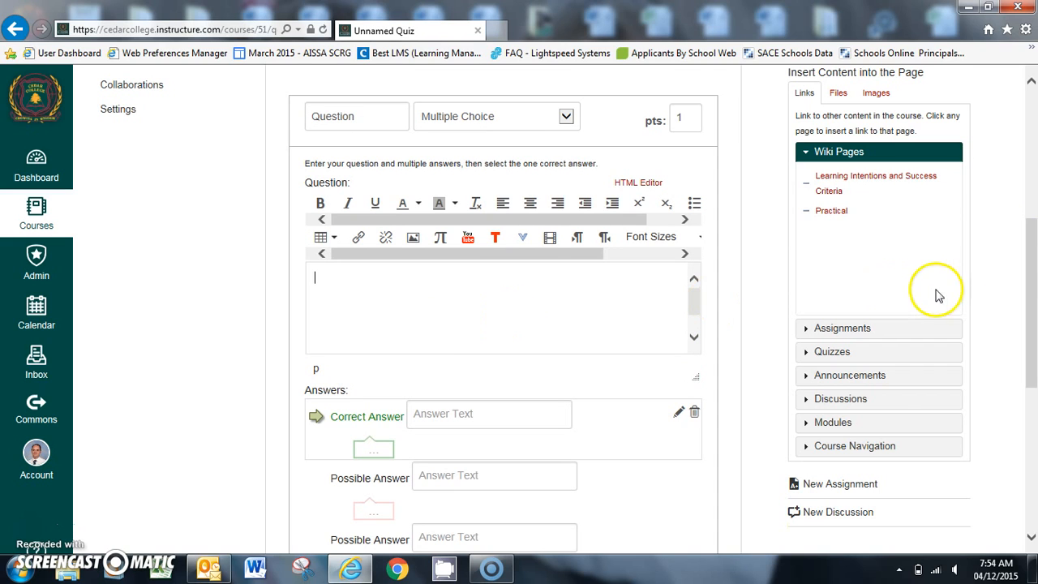
pyautogui.moveTo(1028, 266); pyautogui.dragTo(1033, 324)
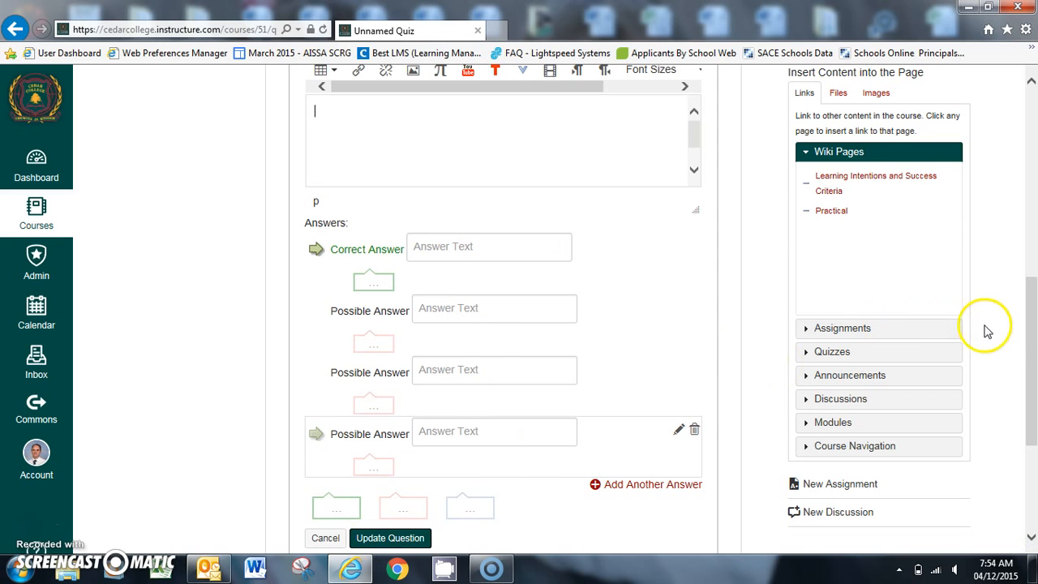
# Step: Save the Specialist PE Revision Quiz without publishing it
pyautogui.moveTo(1031, 329); pyautogui.dragTo(1028, 386)
pyautogui.click(717, 494)
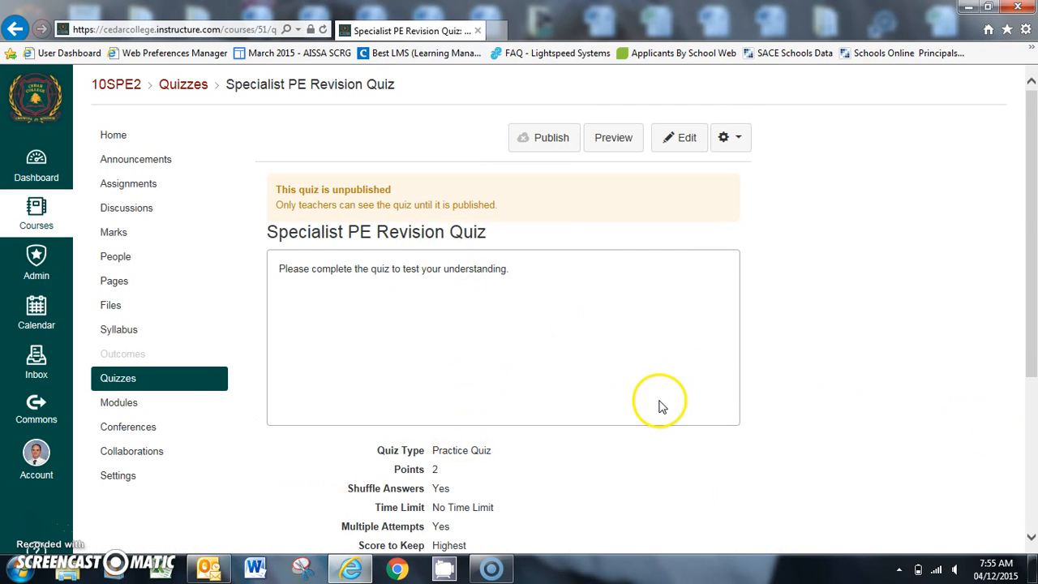
# Step: Review the saved quiz's summary page and return to the course's list of quizzes
pyautogui.scroll(-1, 1033, 227)
pyautogui.scroll(-2, 1034, 231)
pyautogui.scroll(3, 1034, 231)
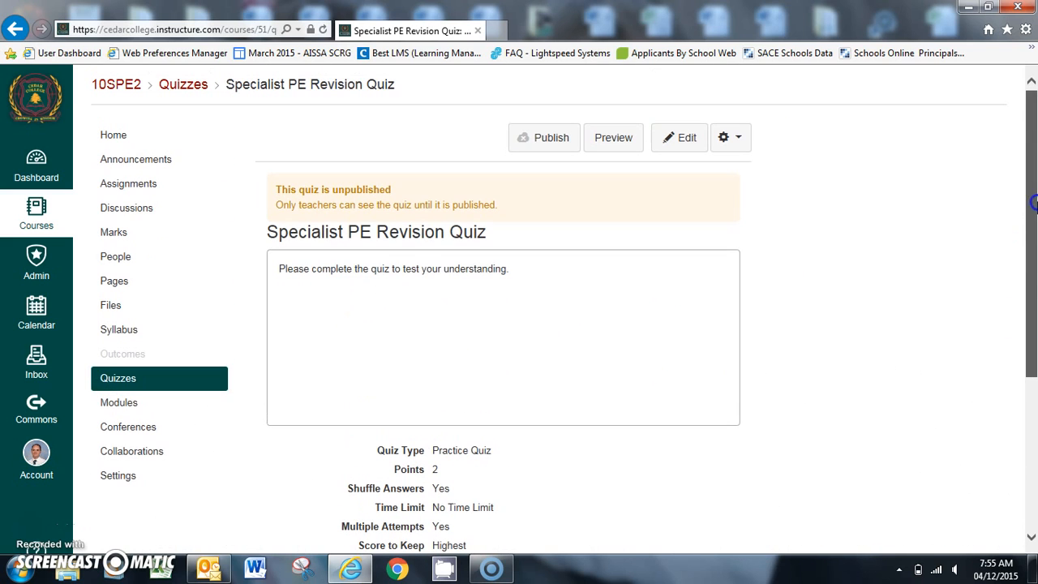
pyautogui.click(118, 379)
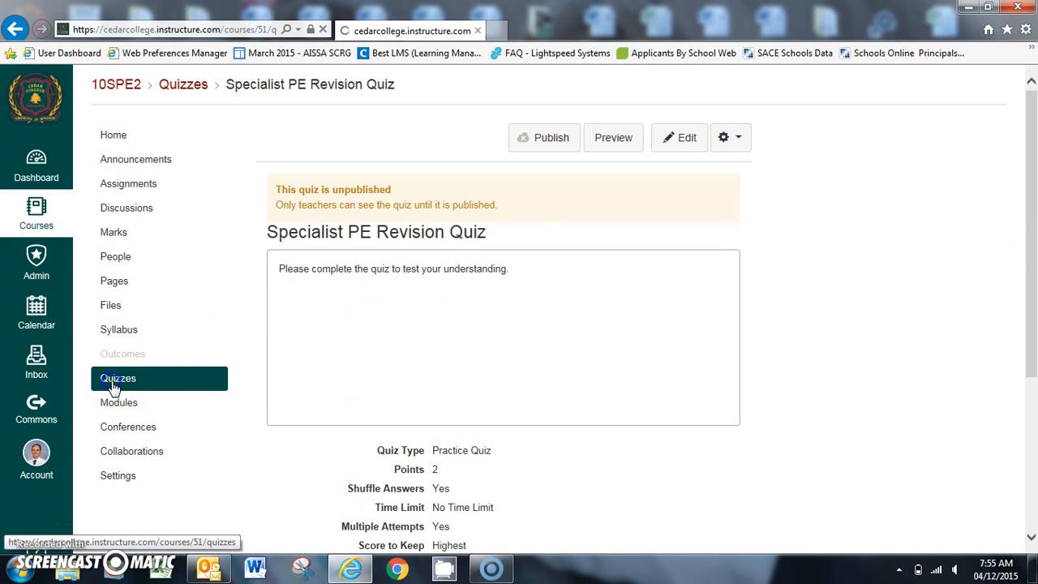